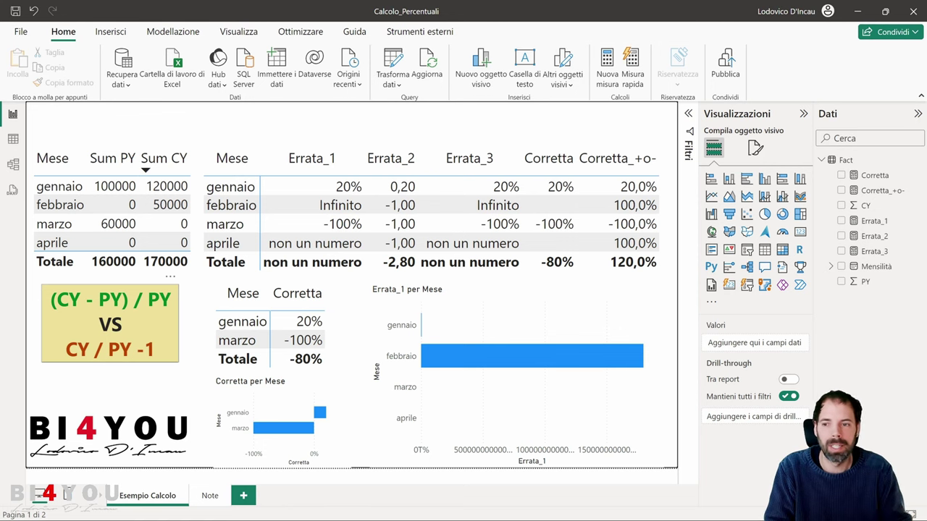
- Sort the Sum PY/Sum CY table by Sum CY, then select the Errata comparison table to view its fields
click(129, 142)
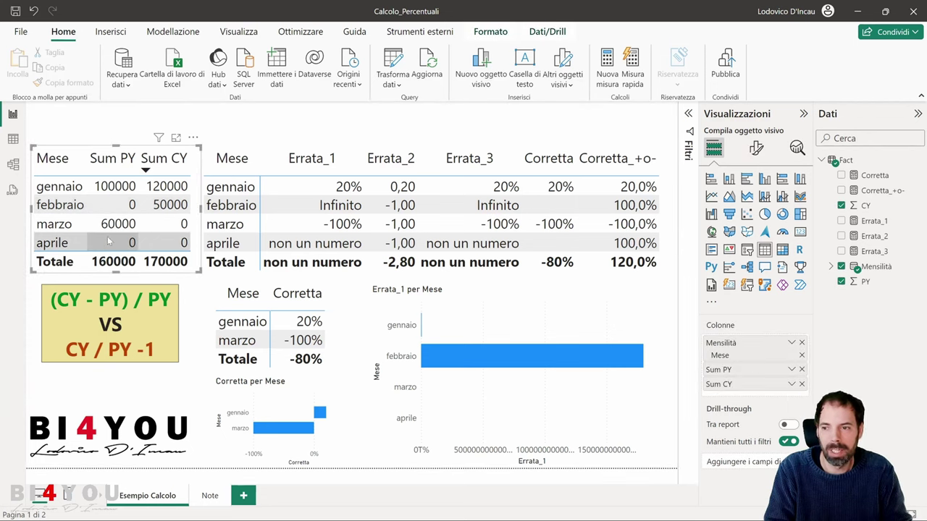
click(172, 172)
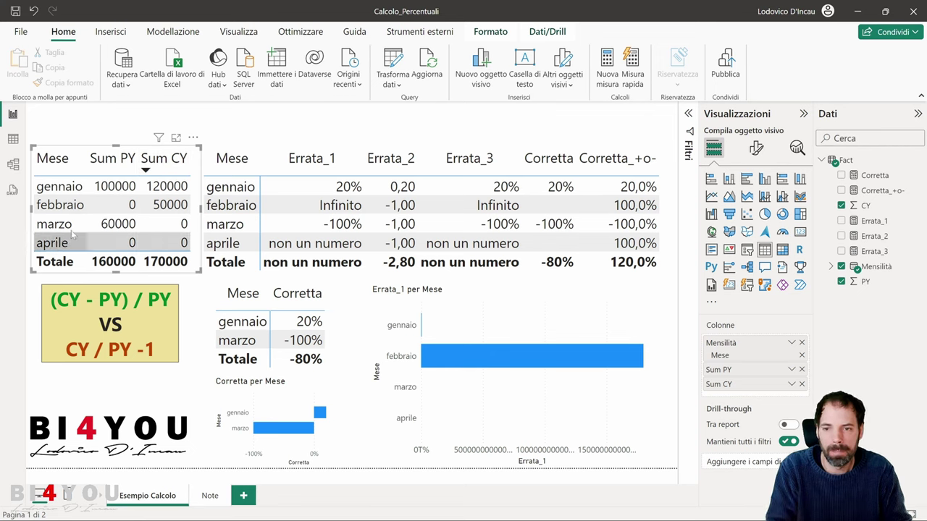
click(381, 148)
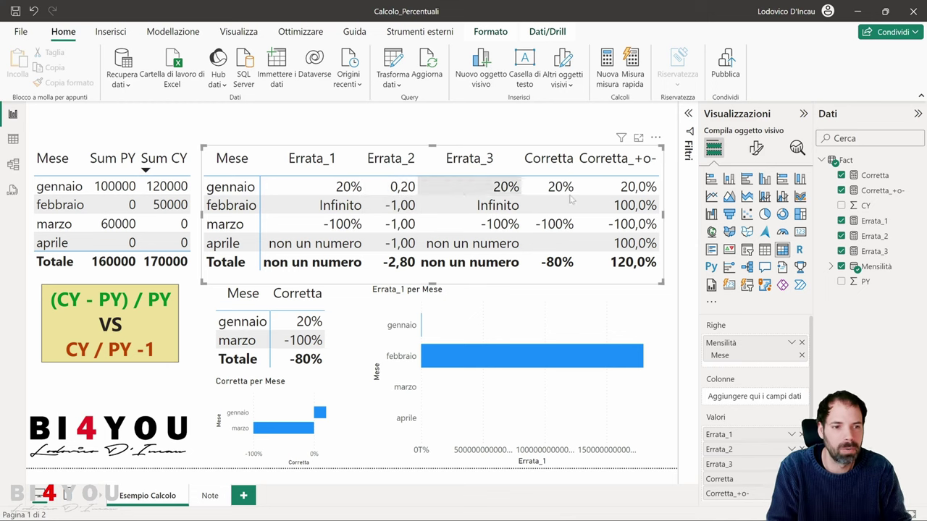
- Format the Errata_2 measure as a percentage with 0 decimal places
click(874, 236)
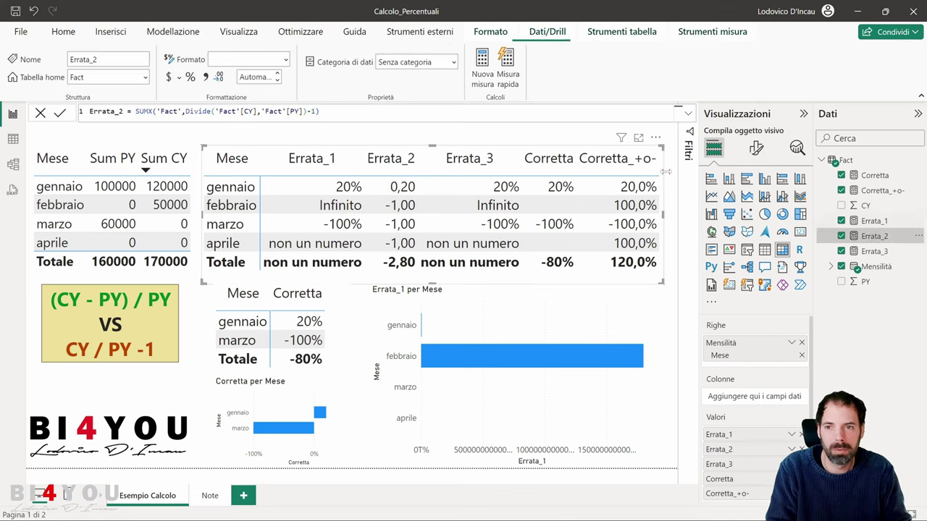
click(190, 78)
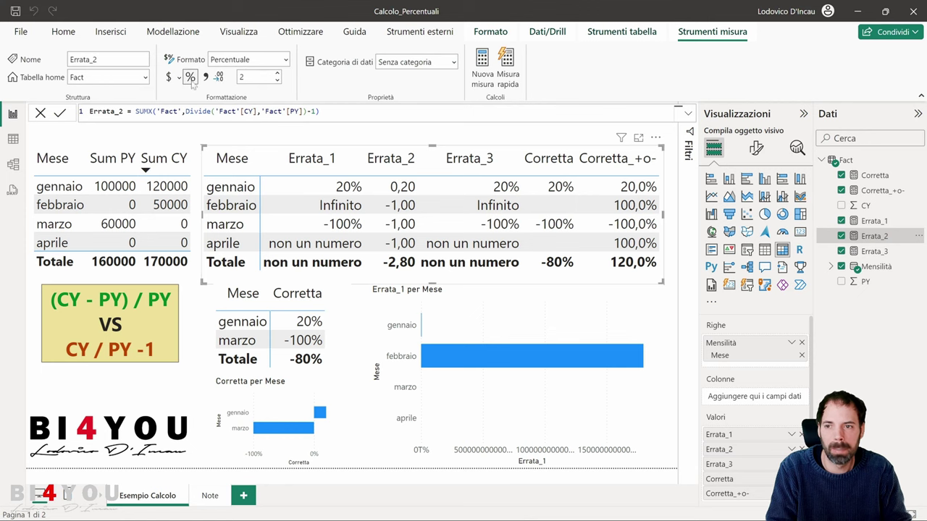
click(277, 80)
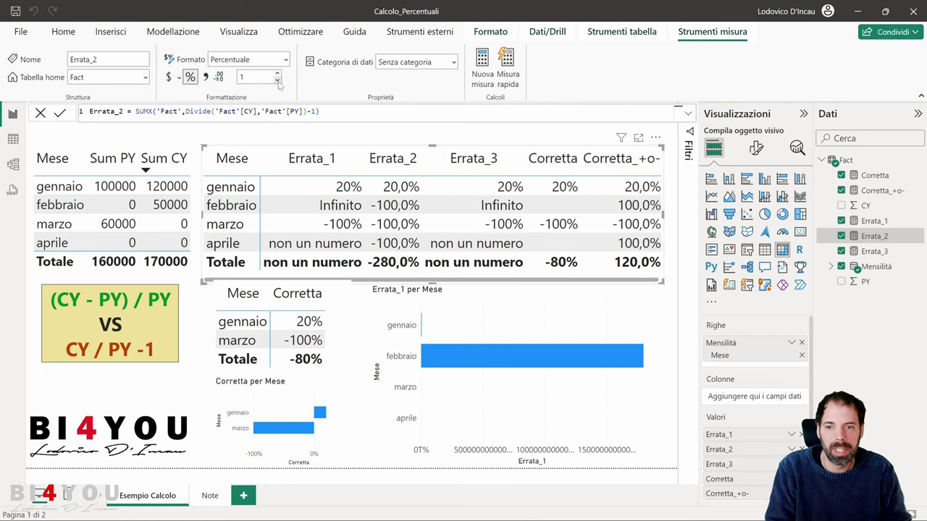
click(277, 80)
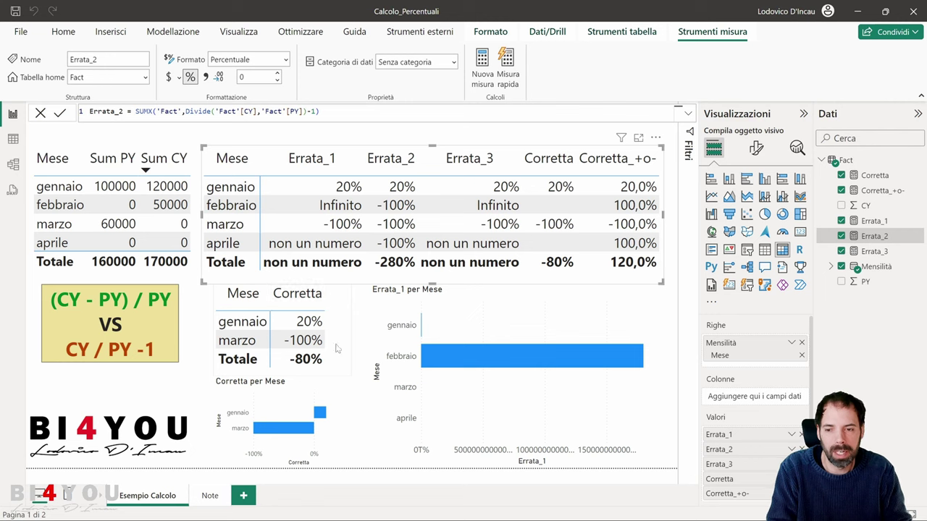
click(268, 352)
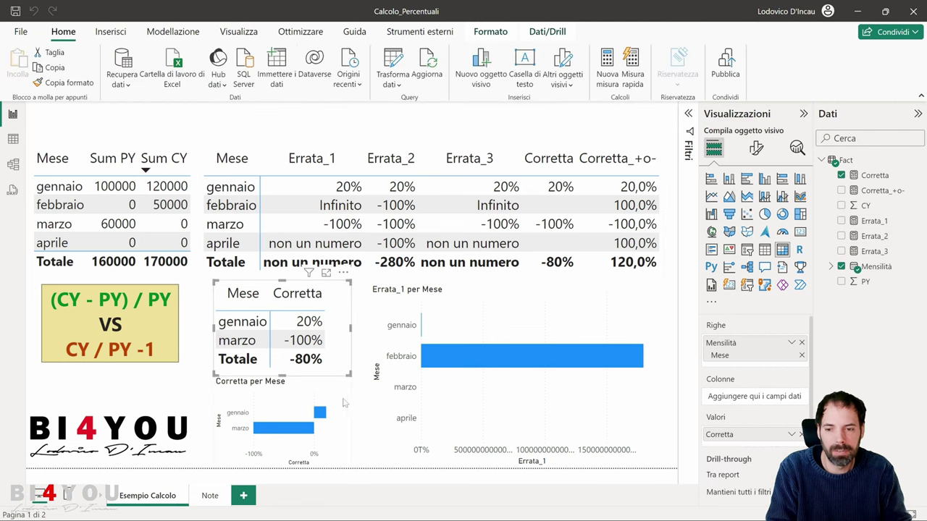
- Select the Corretta per Mese bar chart to reveal Mese on Asse Y and Corretta on Asse X
click(281, 391)
click(353, 337)
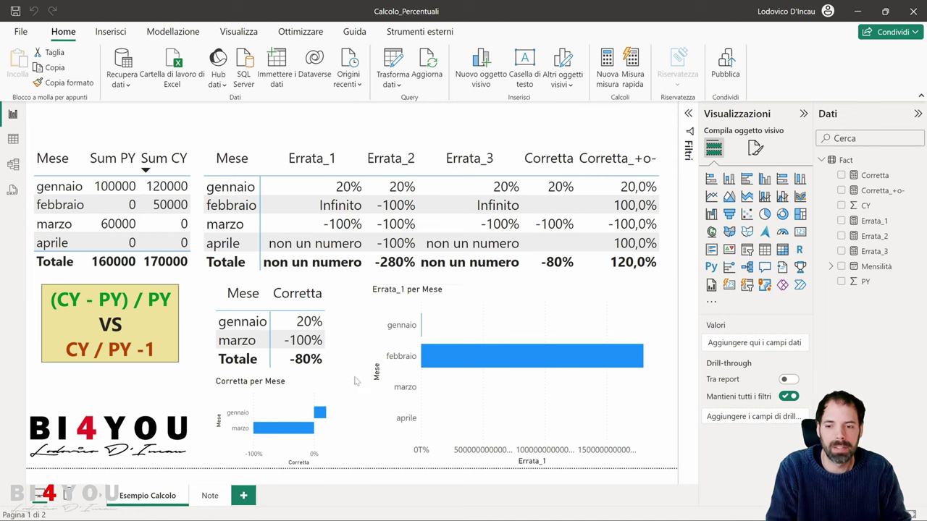
click(341, 402)
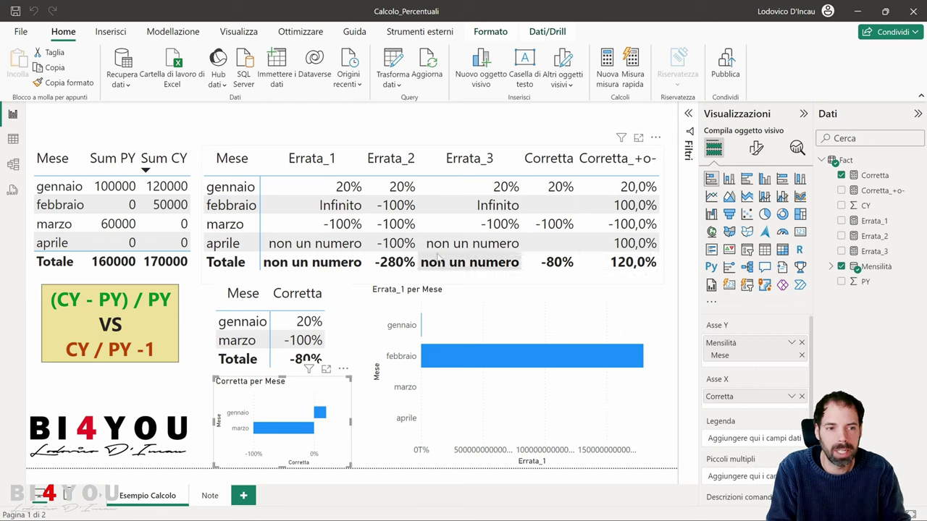
- Review the enlarged Errata_1 DAX formula, sort the table by Errata_2, and open Errata_2's formula
click(865, 222)
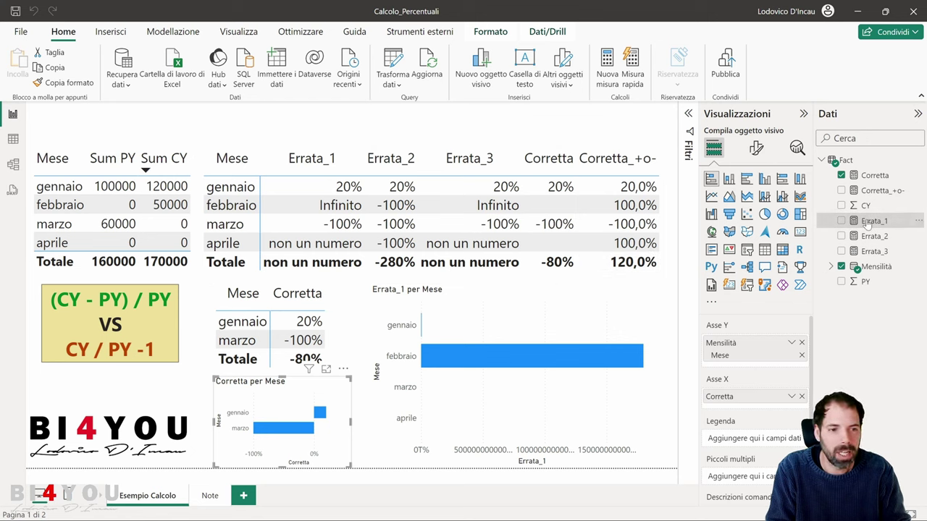
click(286, 111)
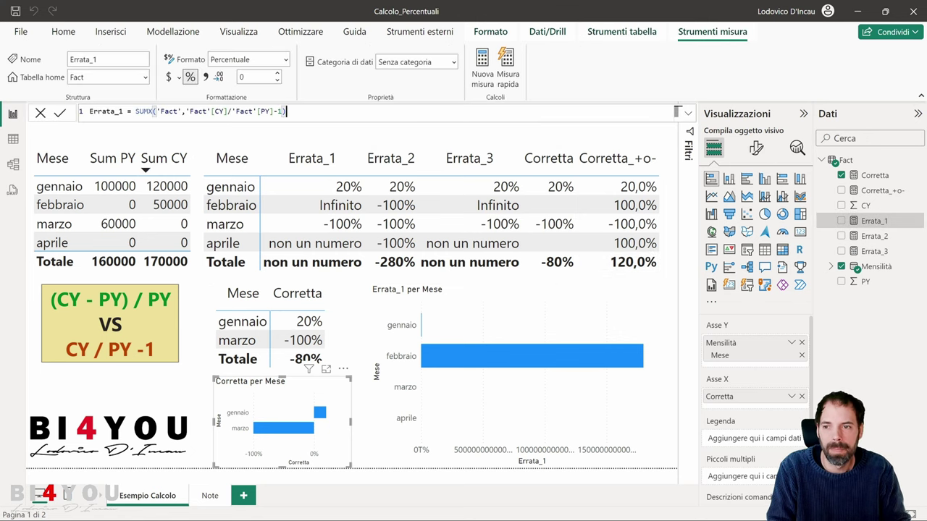
ctrl+scroll(286, 112, up, 4)
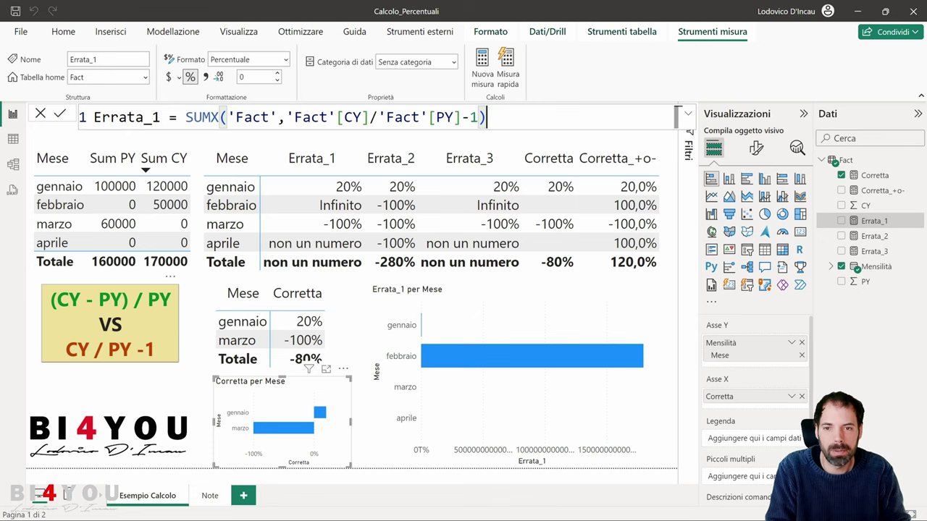
ctrl+scroll(318, 117, up, 1)
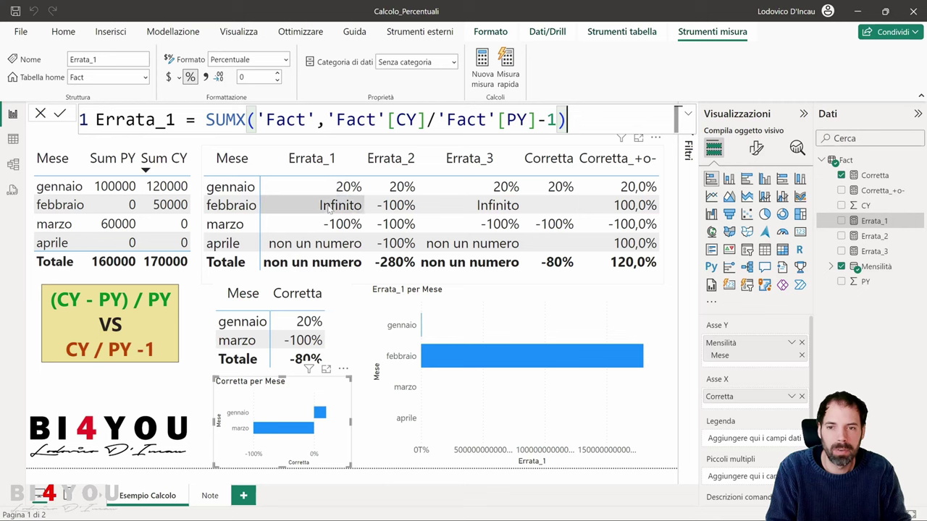
click(393, 154)
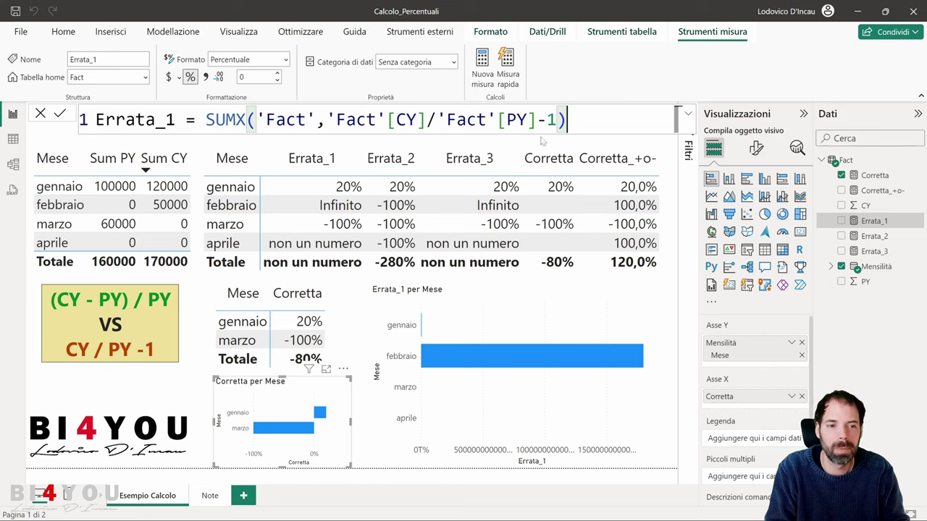
click(875, 237)
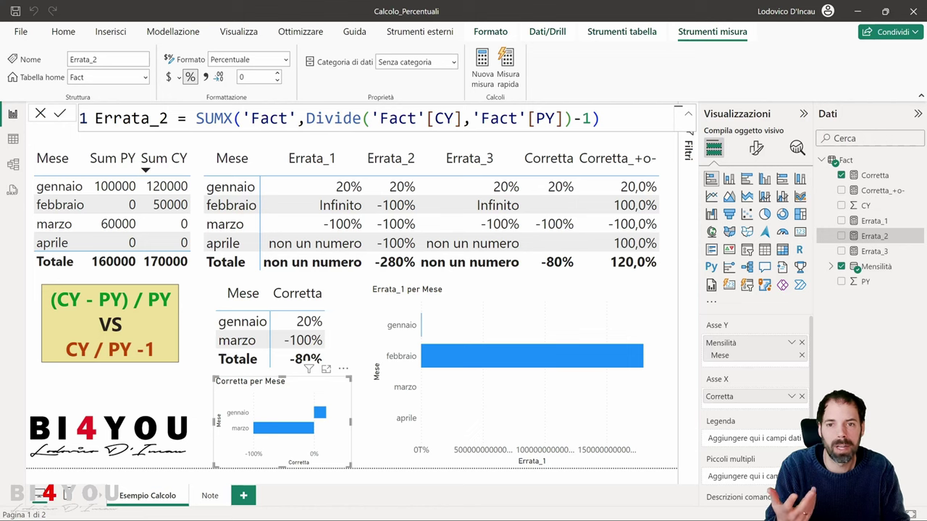
- Revisit the Errata_1 and Errata_2 formulas, checking DIVIDE's parameter help, then open Errata_3's definition
click(873, 221)
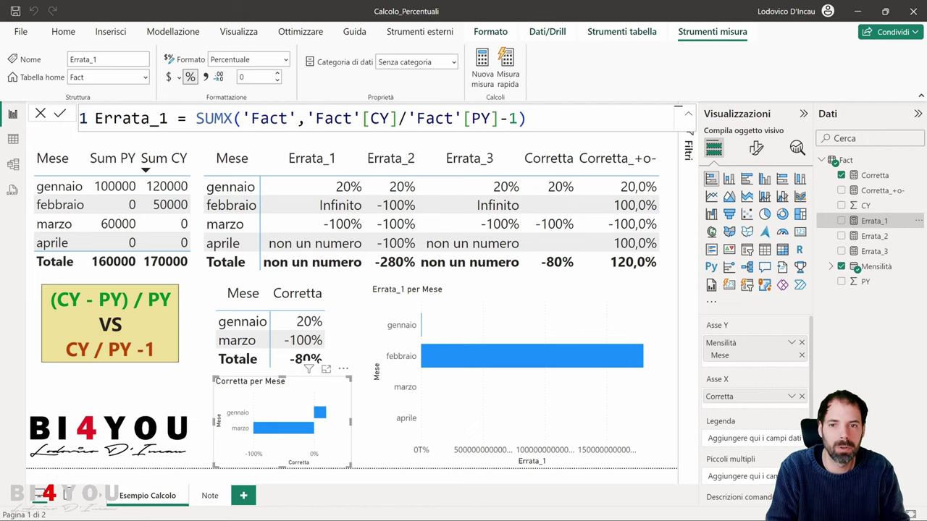
click(869, 236)
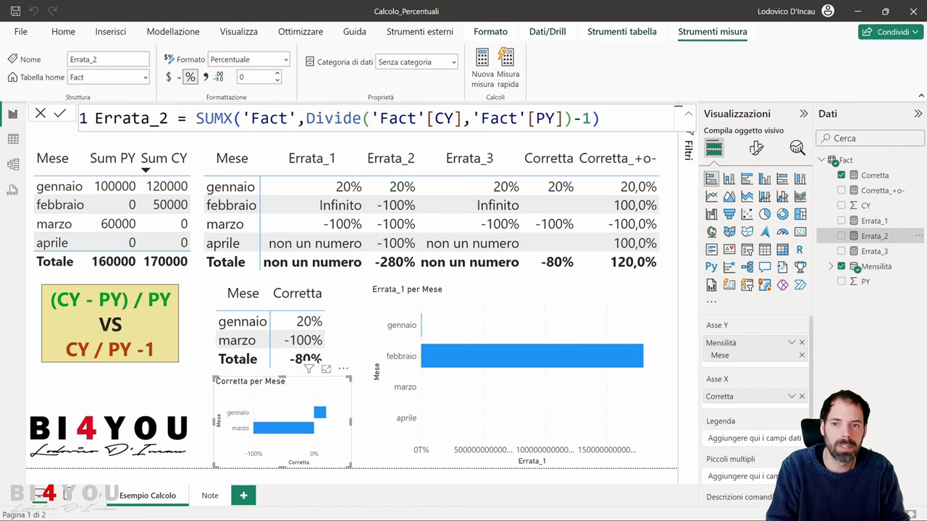
click(370, 118)
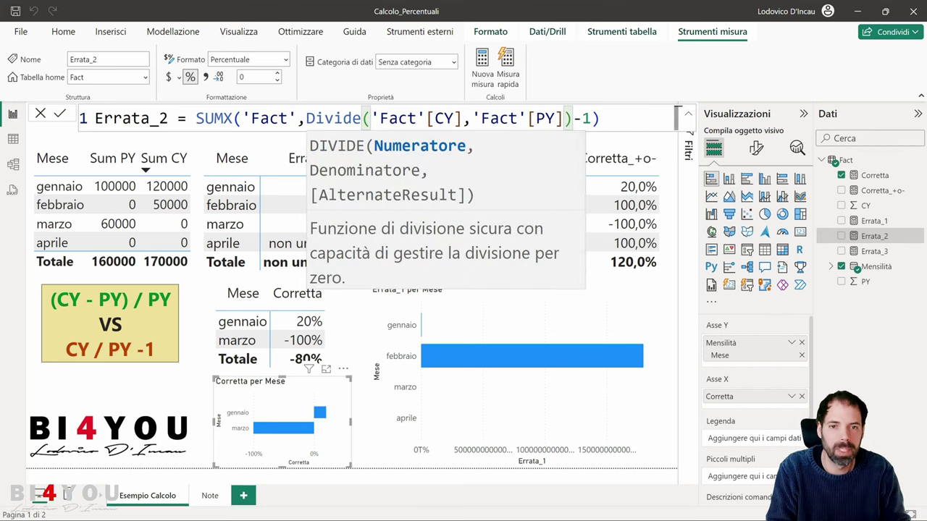
click(565, 118)
key(Right)
key(Right)
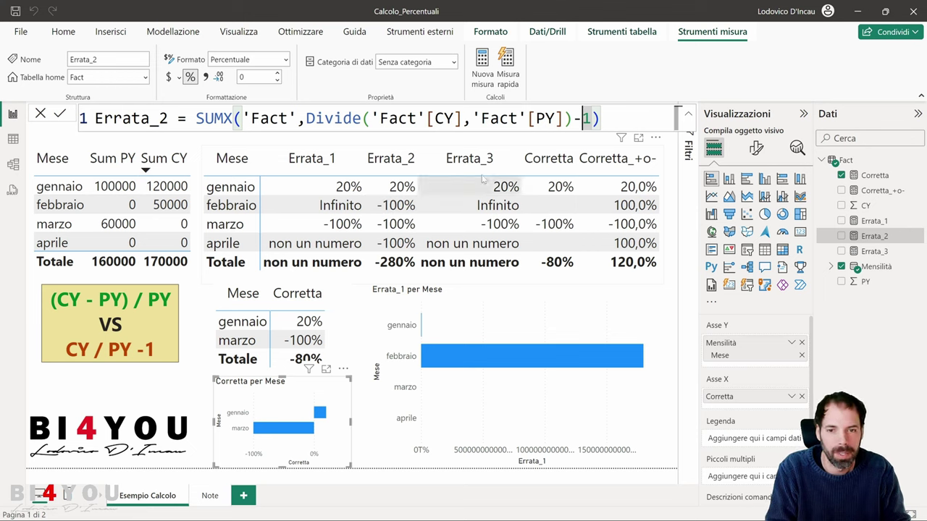
click(874, 251)
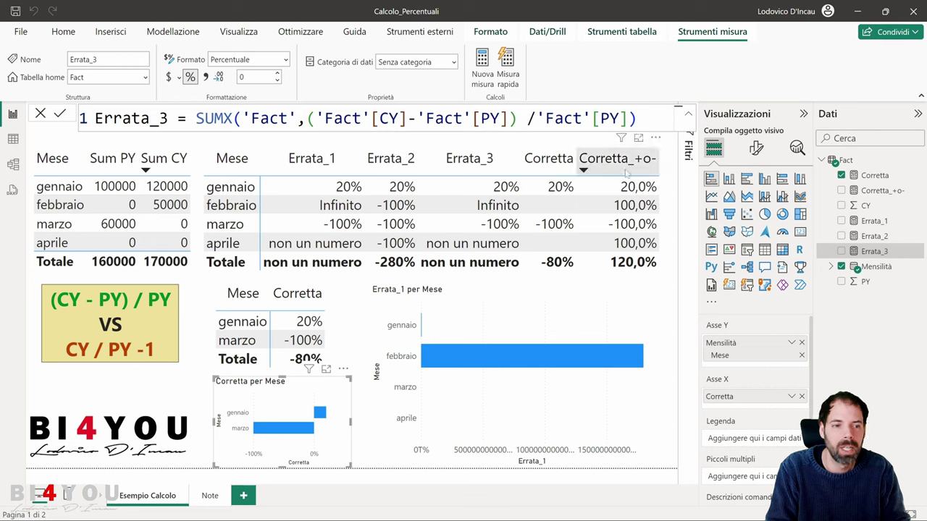
- Open the Corretta formula, put its Divide call on a new line, and highlight the Fact references
click(872, 176)
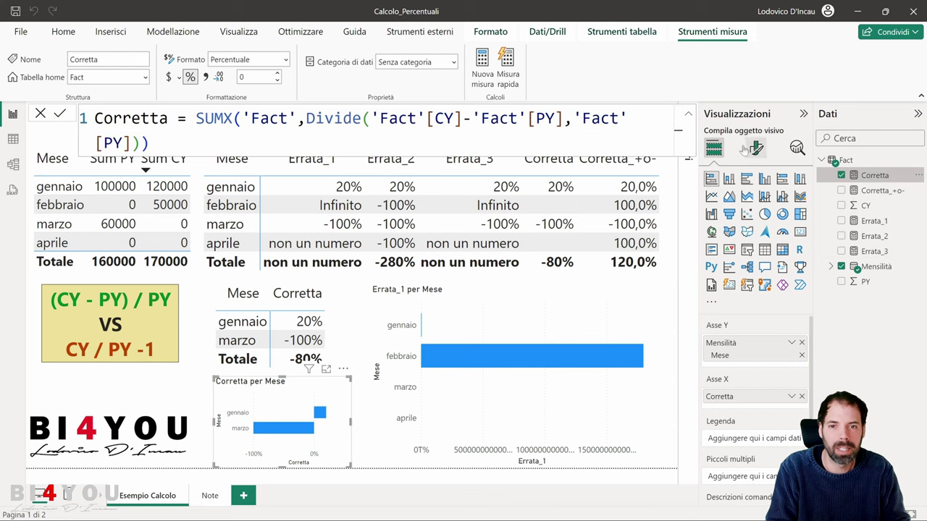
click(306, 118)
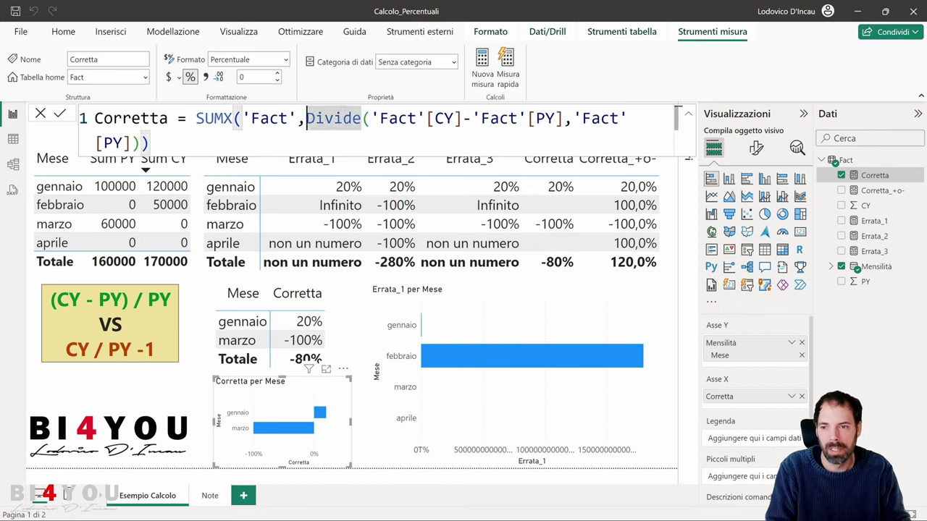
key(shift+Return)
scroll(323, 121, up, 2)
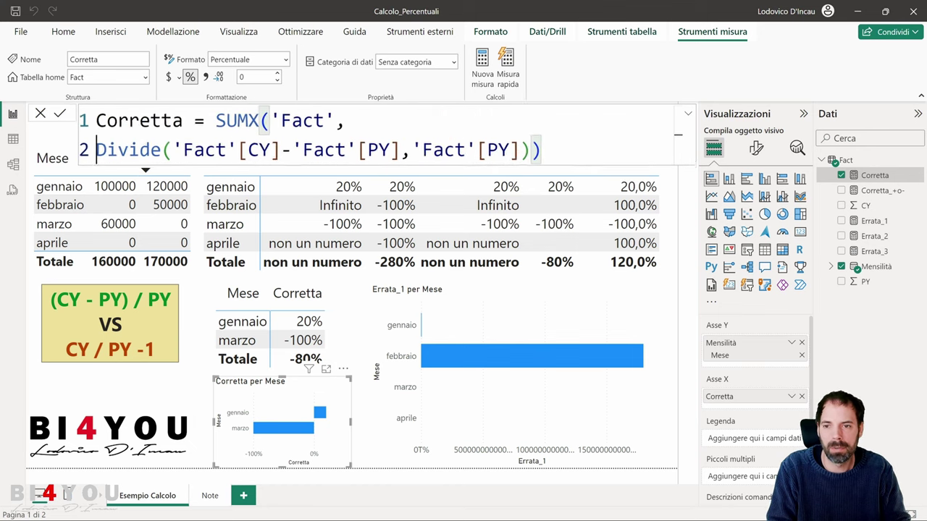
double_click(323, 121)
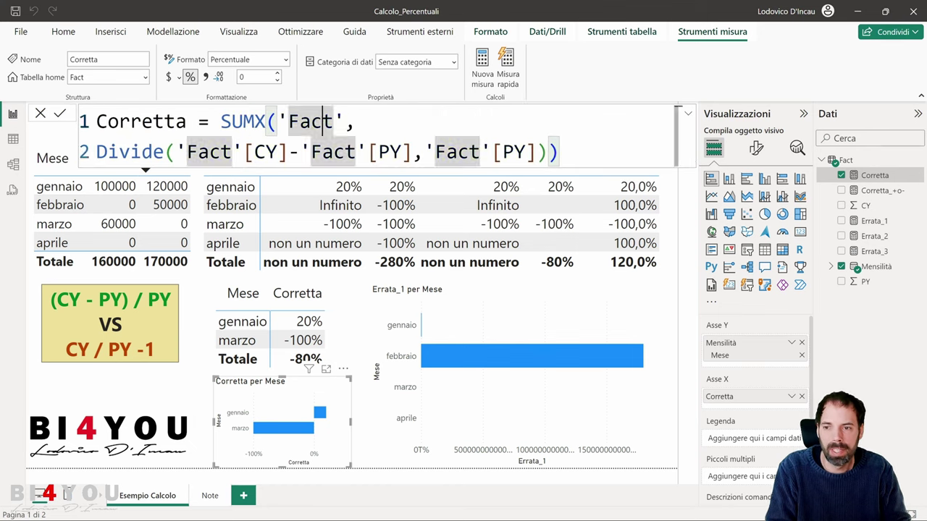
- Highlight the CY-PY numerator, the PY denominator and Divide, then close the formula unchanged
click(187, 151)
drag(177, 151, 414, 152)
click(304, 152)
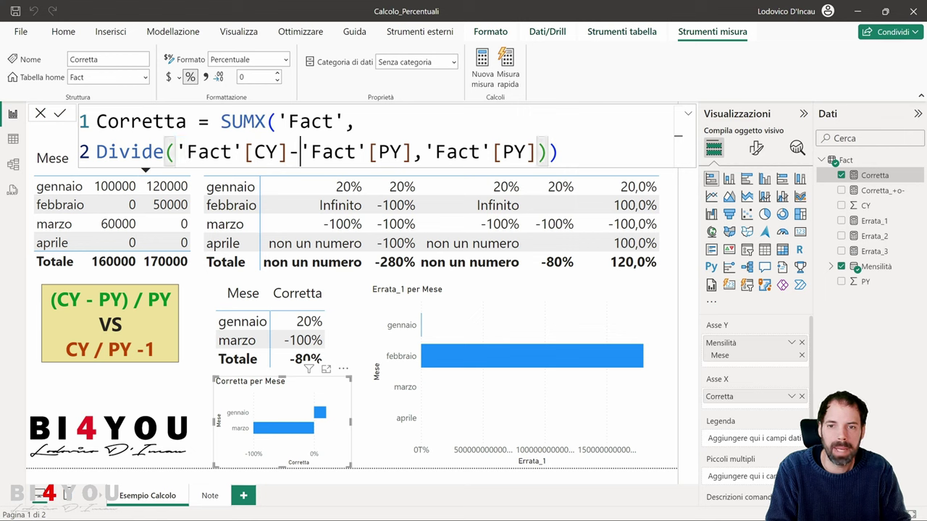
click(382, 151)
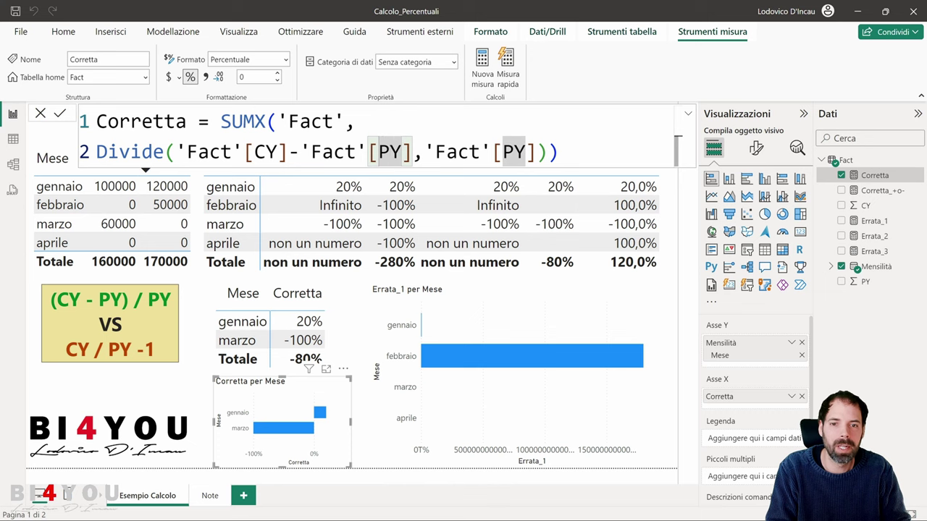
drag(525, 152, 503, 152)
double_click(121, 152)
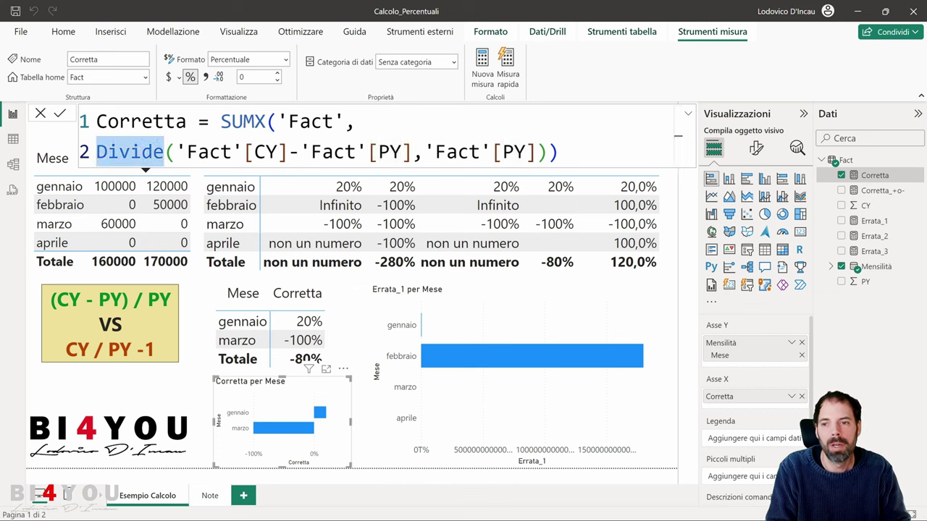
key(Escape)
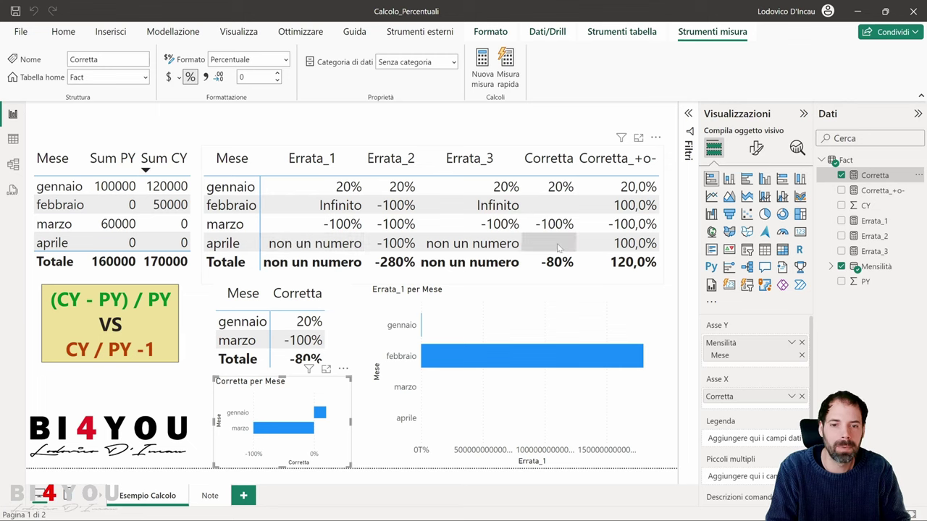
- Sort the small Mese/Corretta table by month, then open the Corretta measure's formula
click(343, 323)
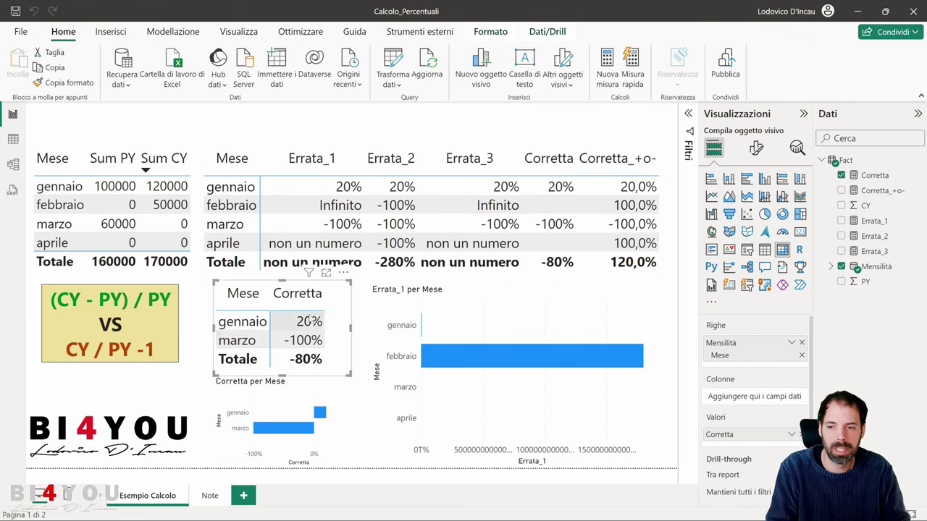
click(229, 307)
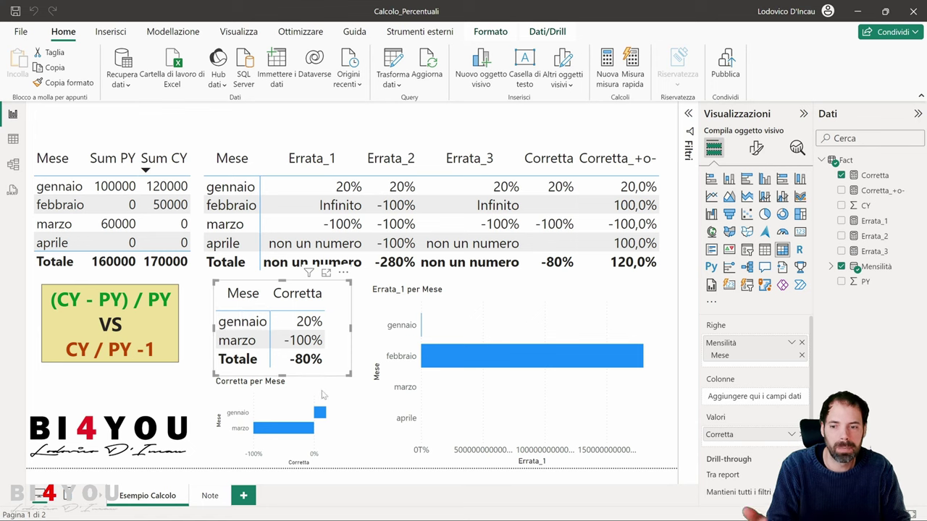
click(341, 405)
click(348, 331)
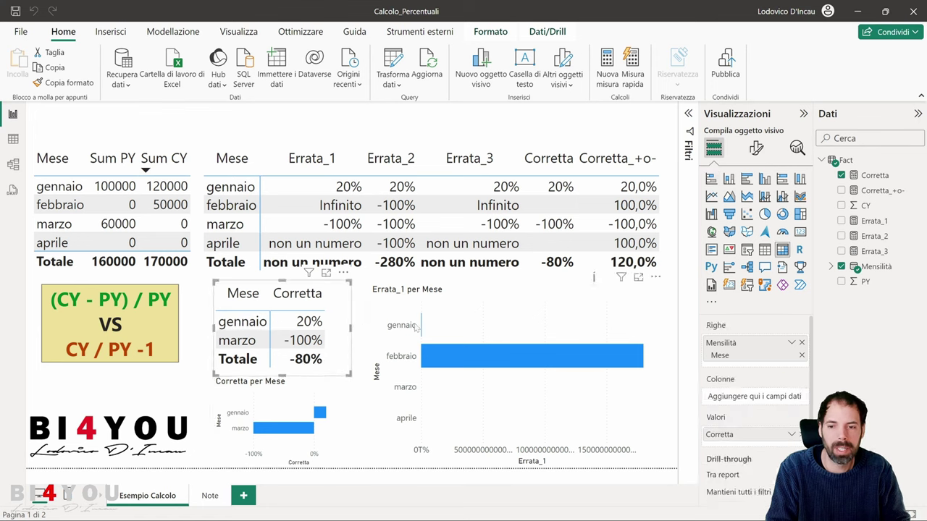
click(877, 180)
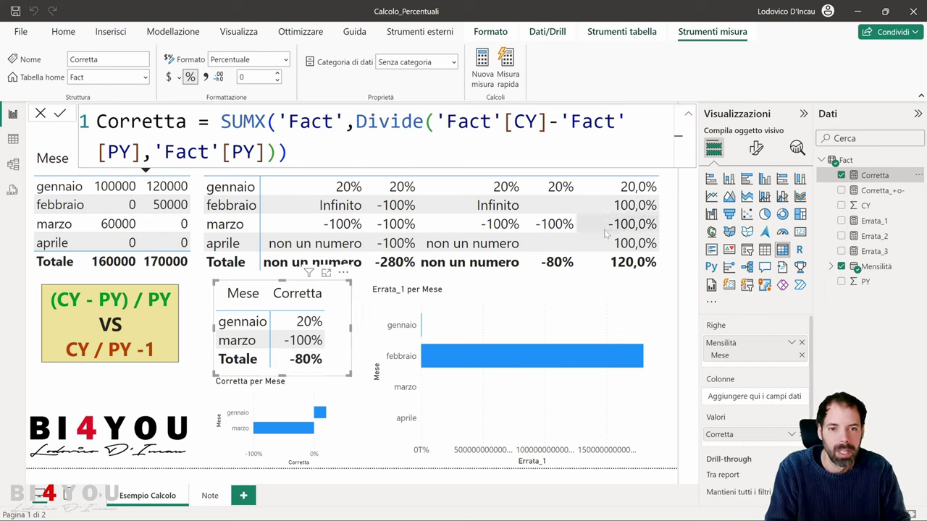
- In Corretta_+o-, move Divide onto its own line and change the alternate result from 1 to 0
click(882, 190)
click(401, 122)
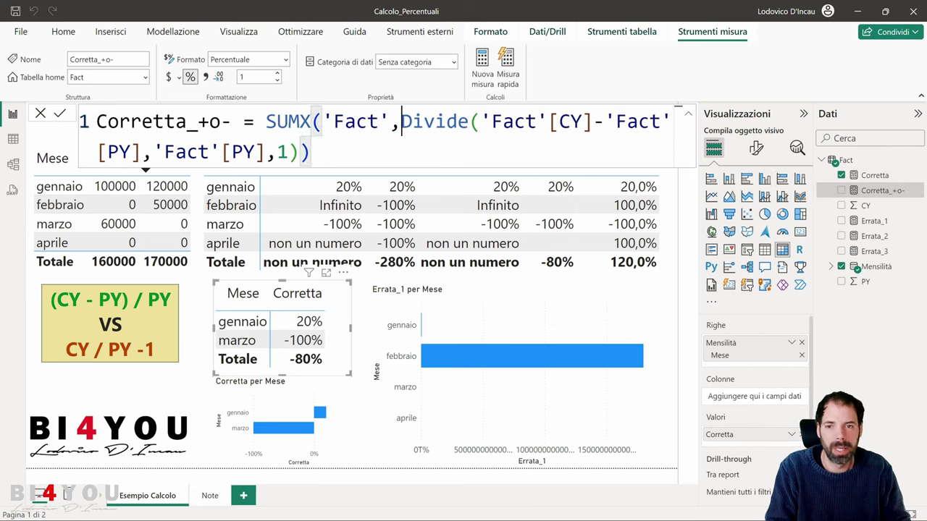
key(shift+Return)
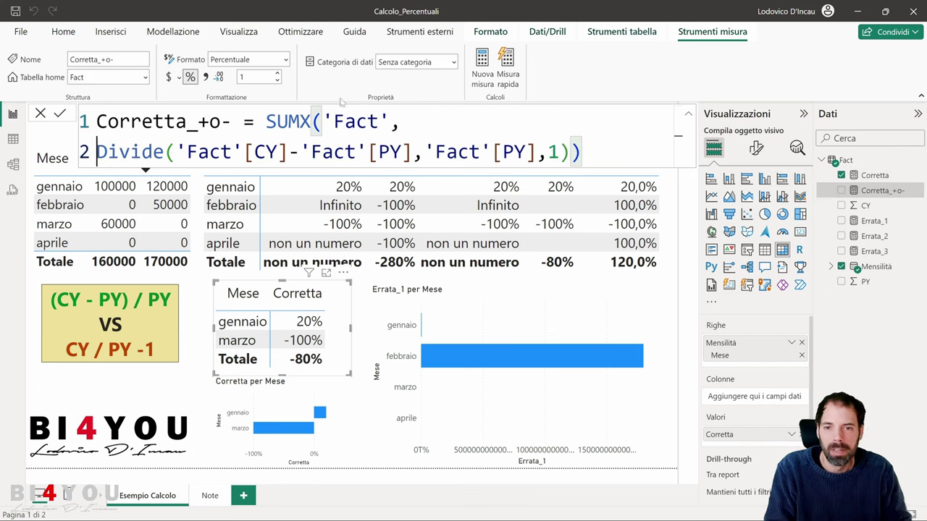
double_click(554, 151)
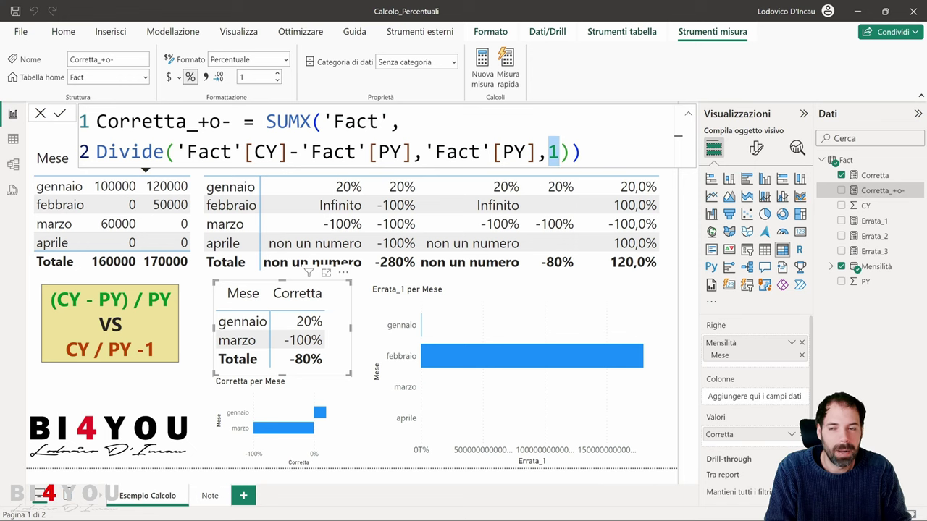
click(130, 152)
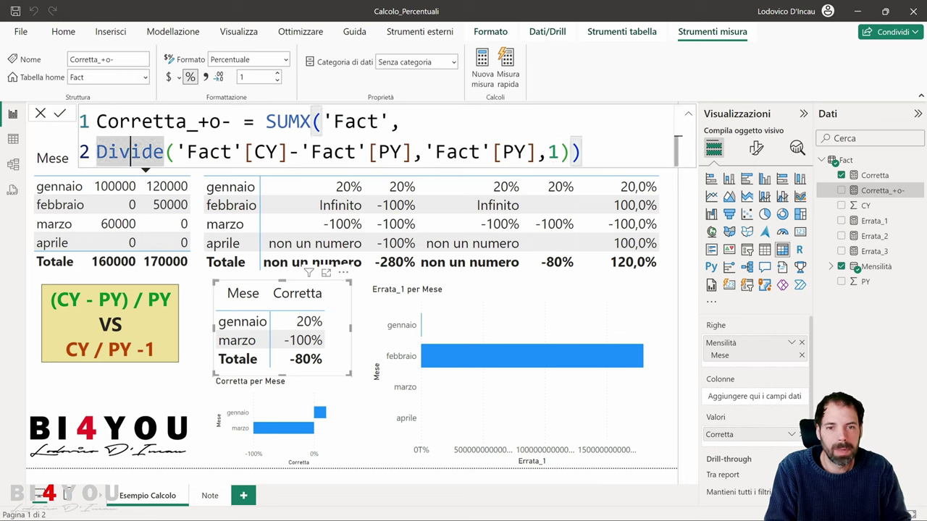
click(538, 152)
click(552, 152)
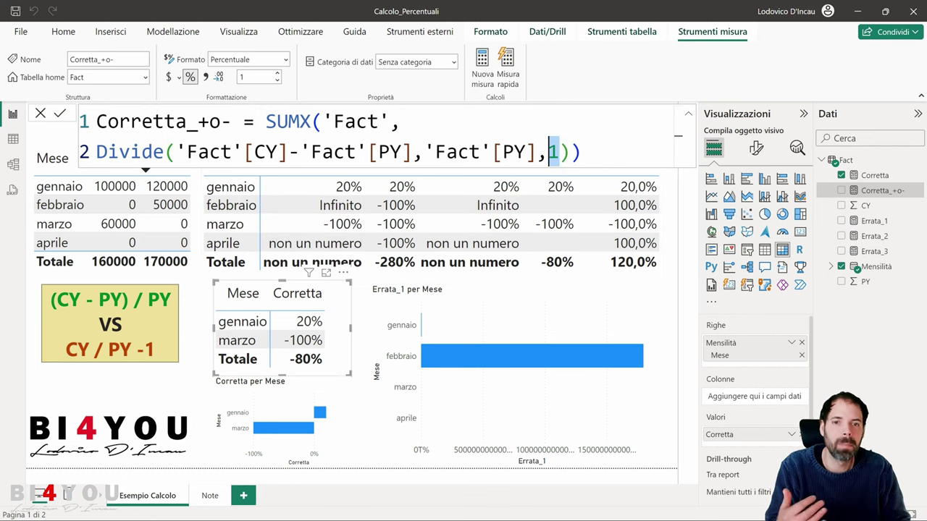
click(559, 152)
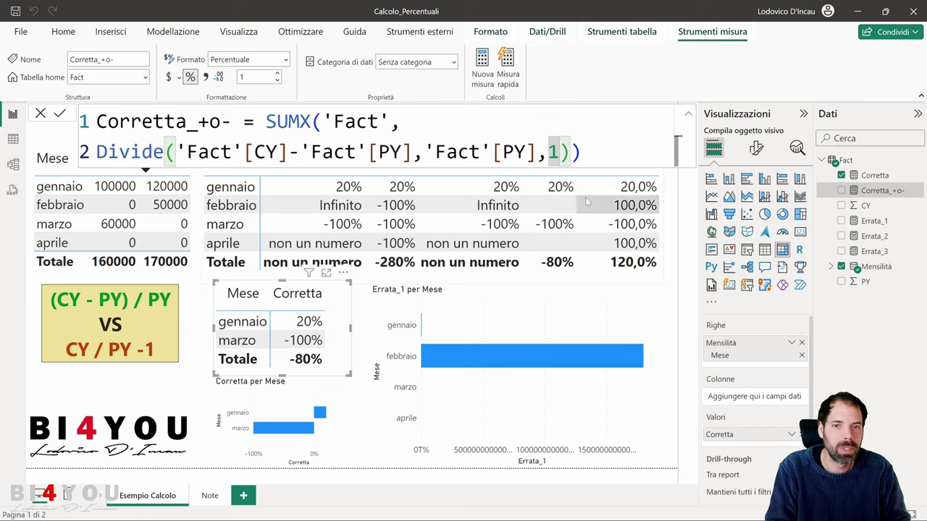
key(shift+Left)
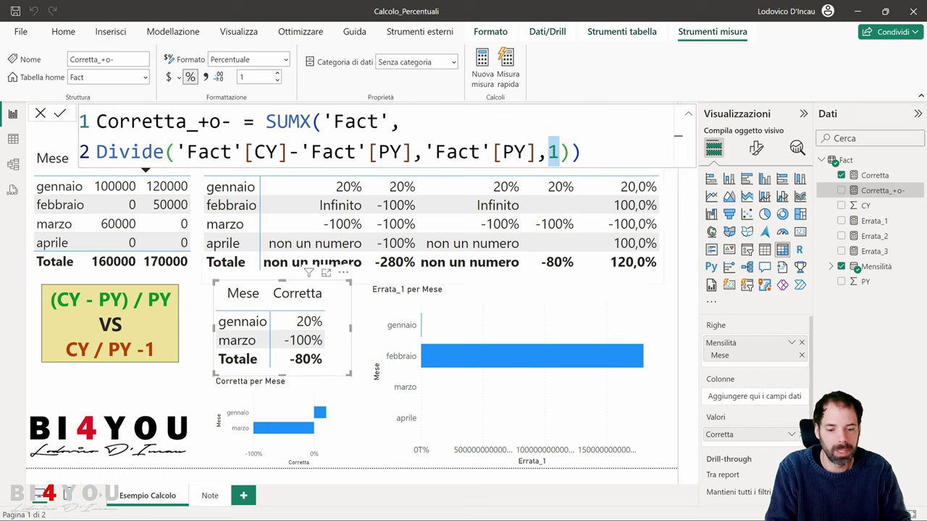
text(0)
key(Return)
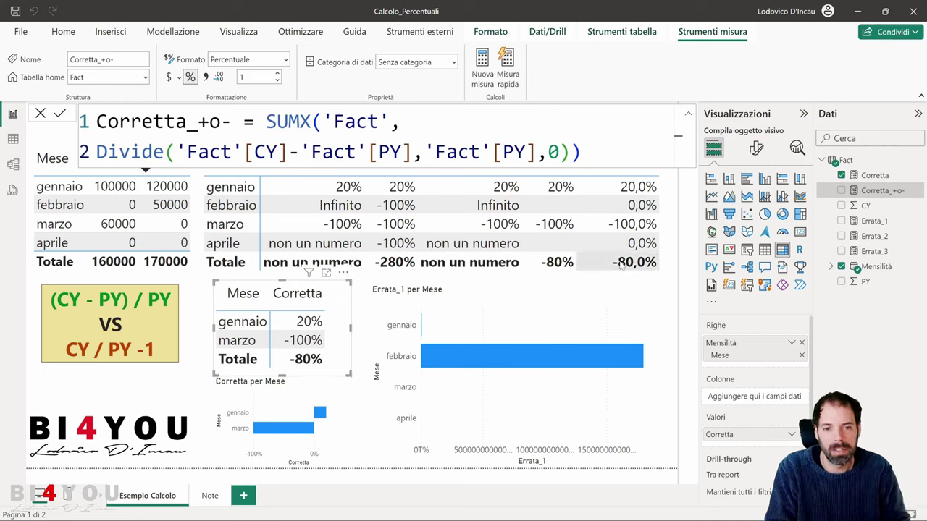
- Replace Corretta with Corretta_+o- in the small per-Mese bar chart
click(287, 411)
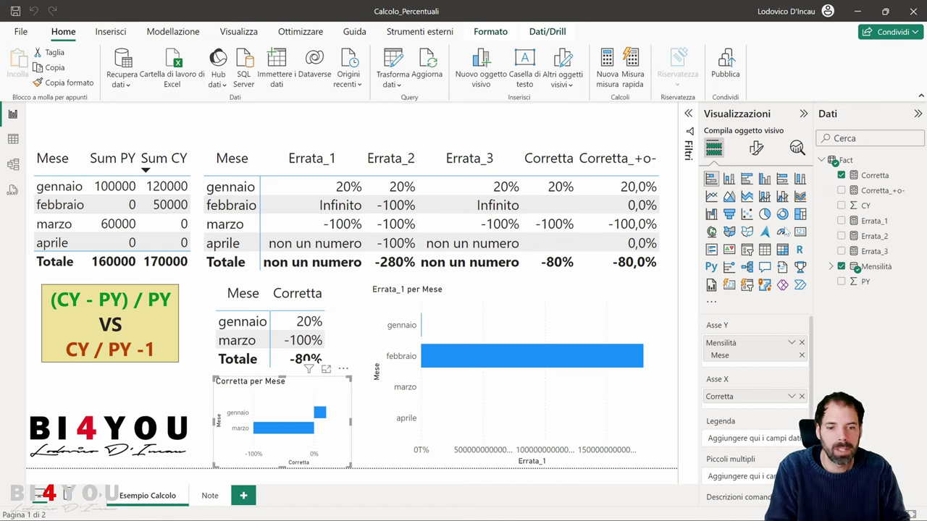
click(801, 396)
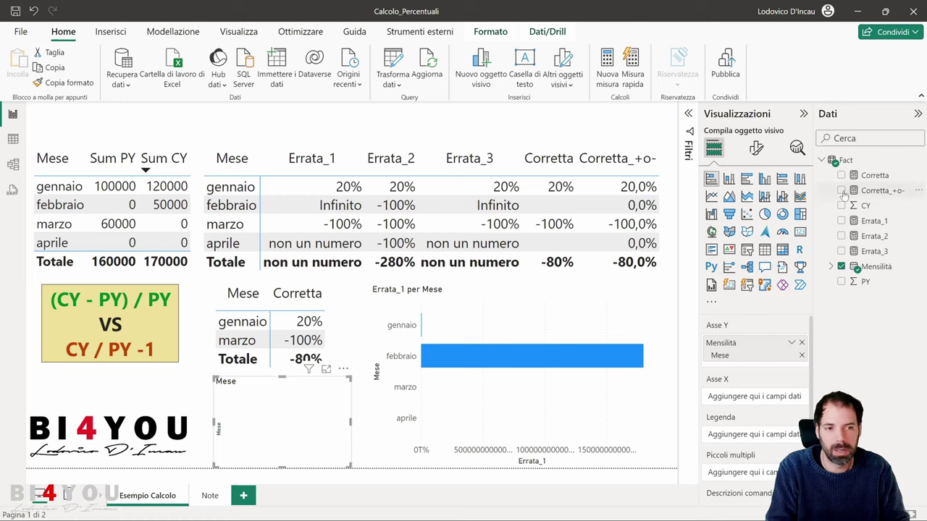
click(840, 190)
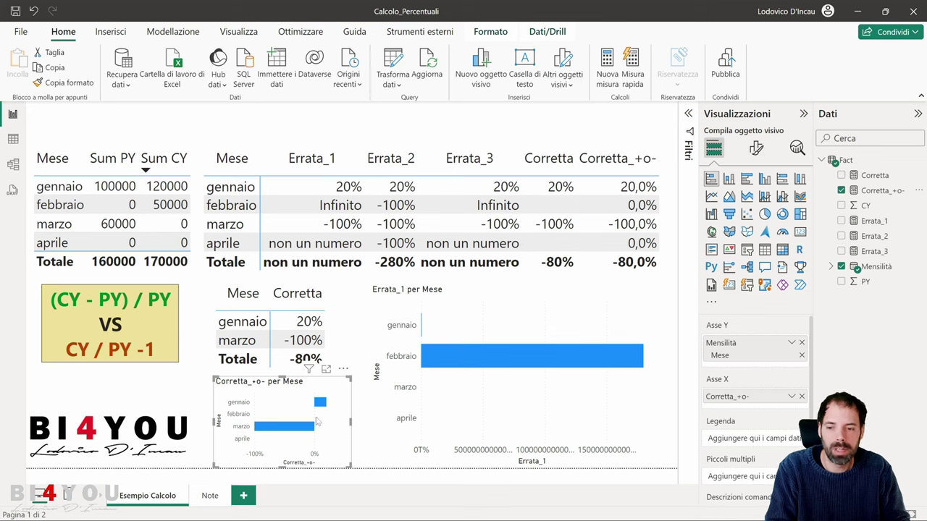
- Swap Errata_1 out of the large chart, try Errata_2 and Errata_3, then leave it empty; highlight the (CY - PY) / PY text
mouse_move(320, 403)
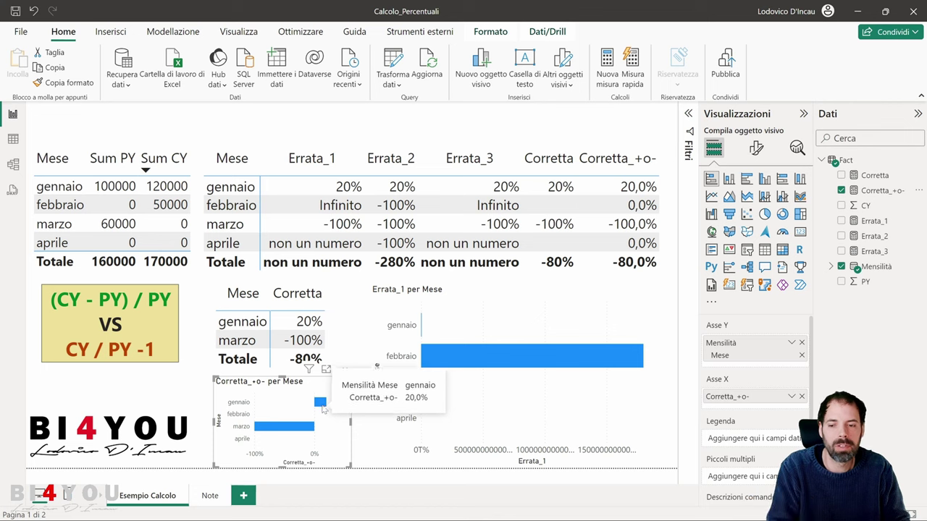
mouse_move(325, 436)
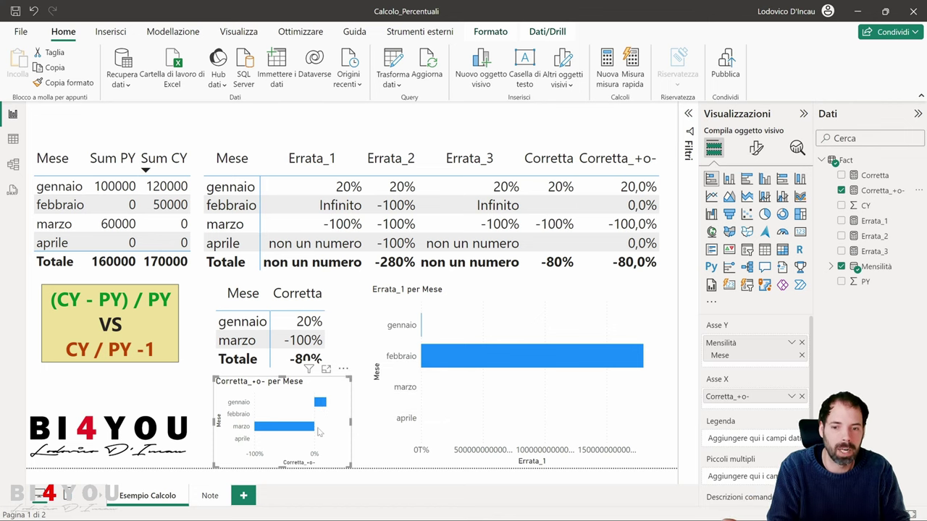
click(383, 308)
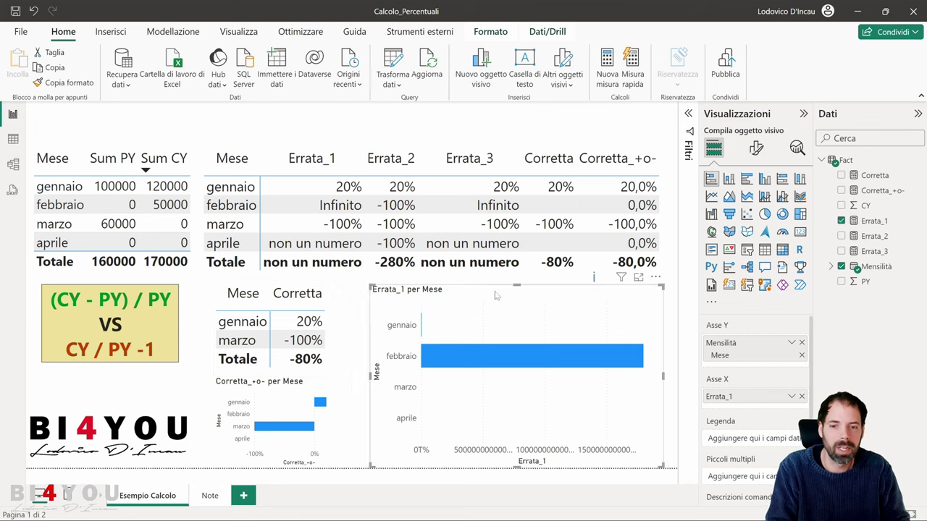
click(801, 397)
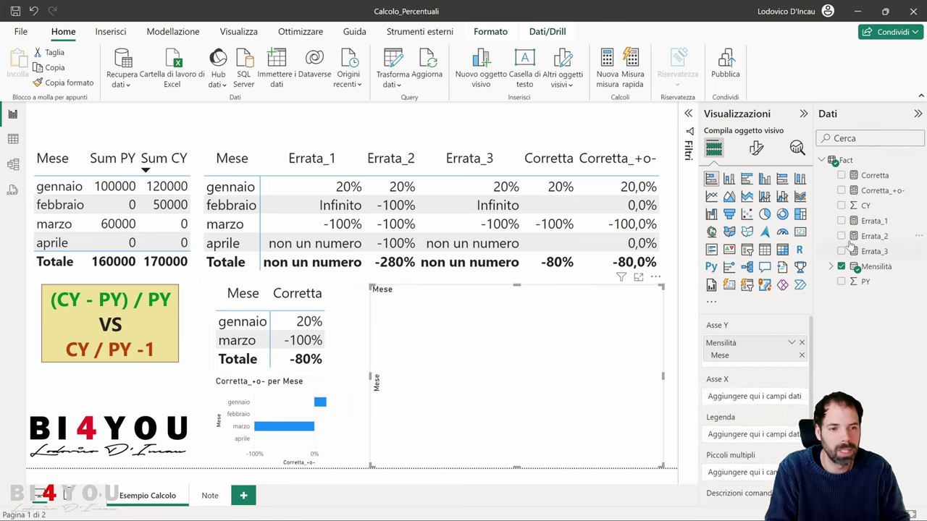
click(840, 236)
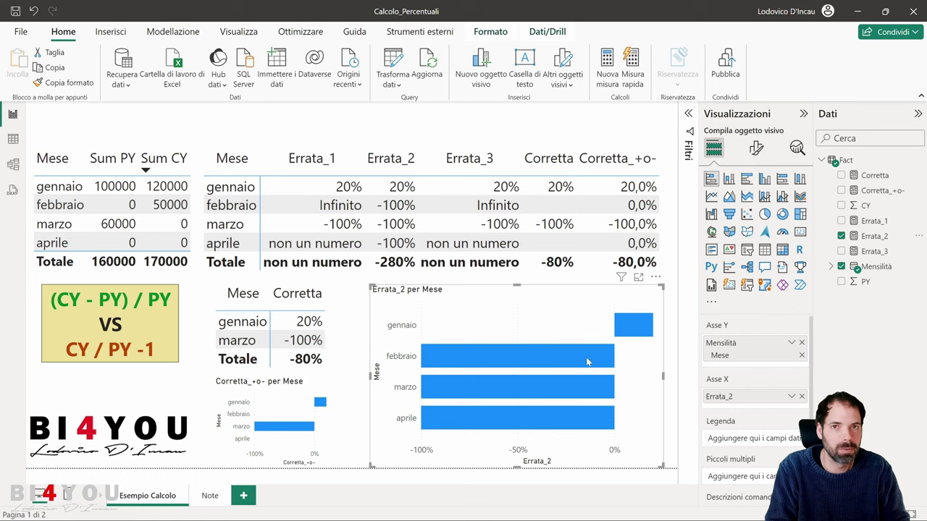
click(841, 252)
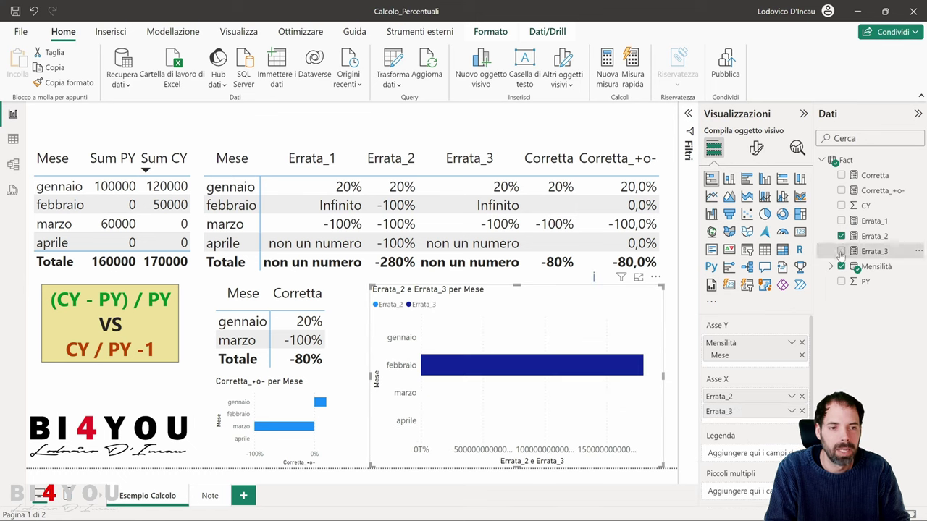
click(841, 236)
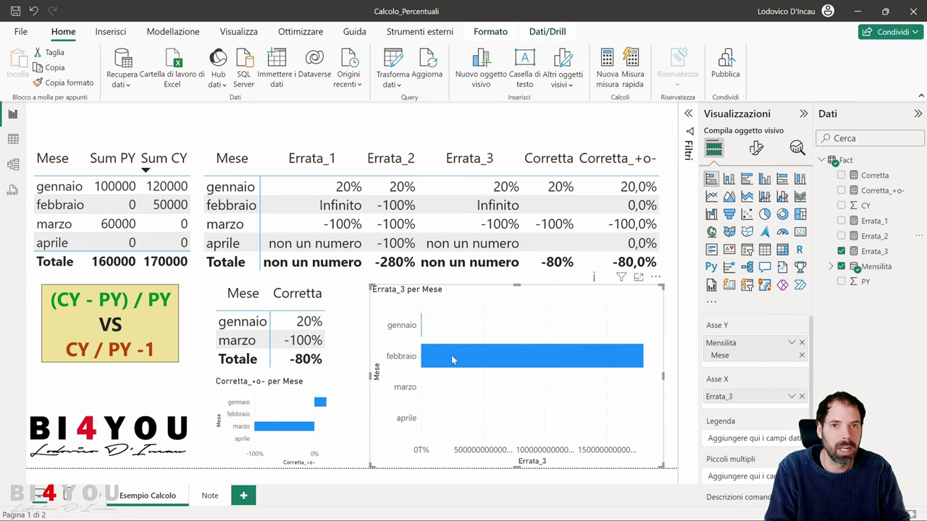
click(841, 251)
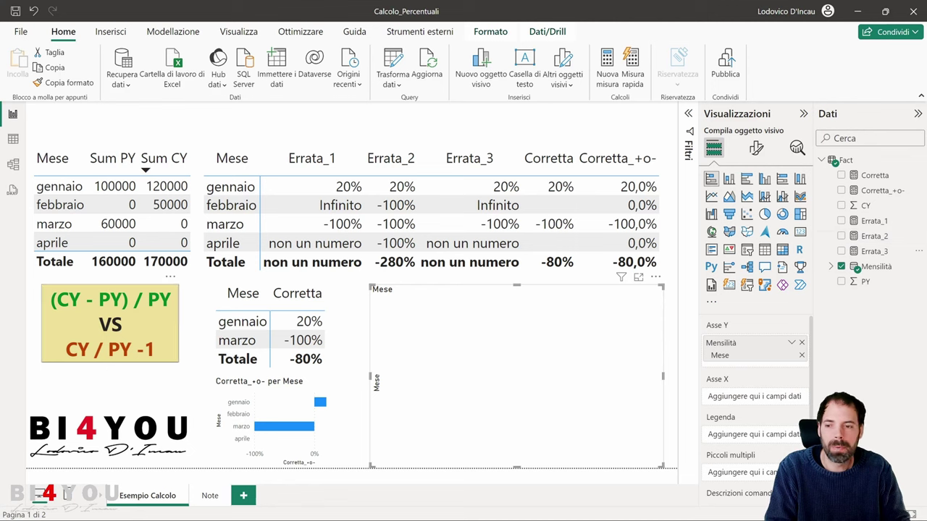
drag(172, 299, 49, 299)
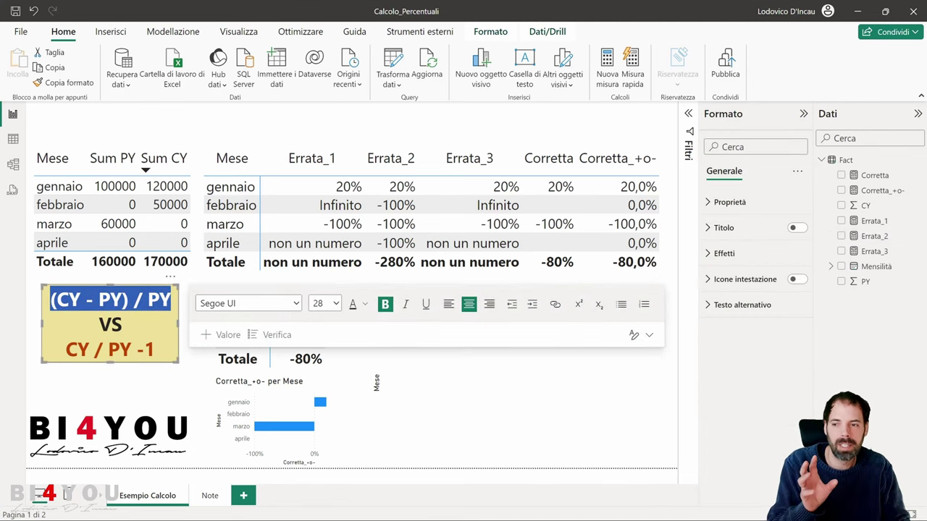
click(882, 180)
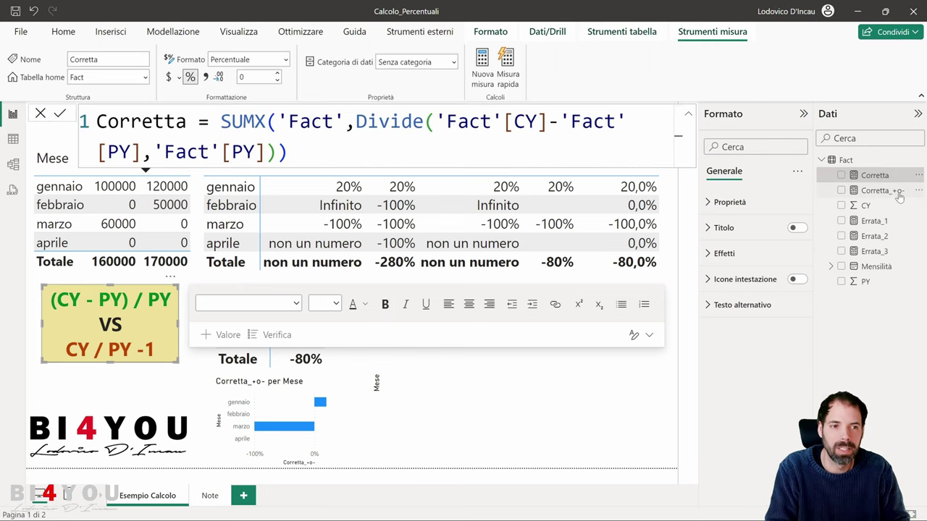
click(897, 193)
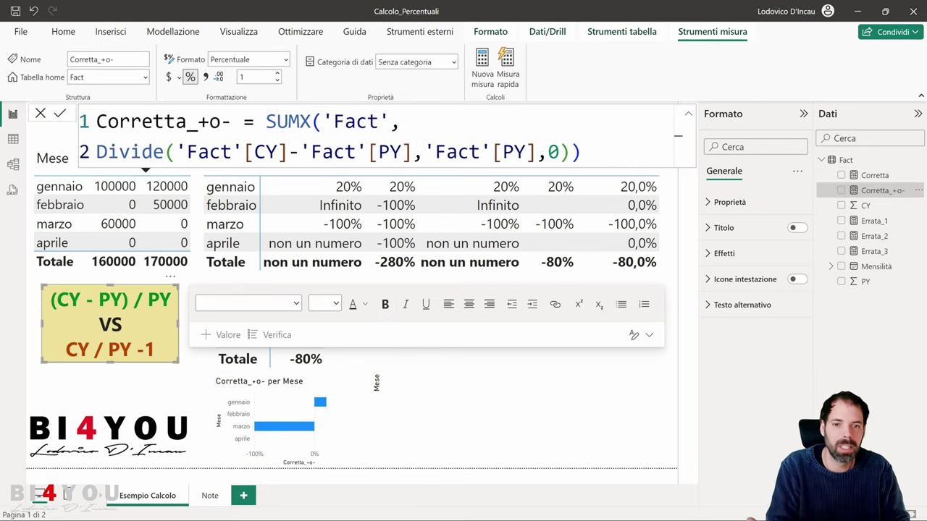
click(208, 502)
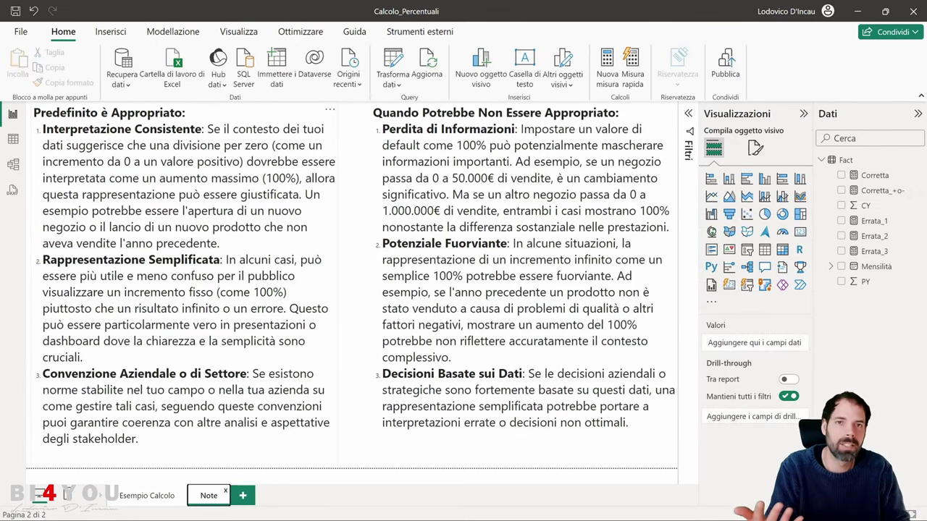
click(147, 495)
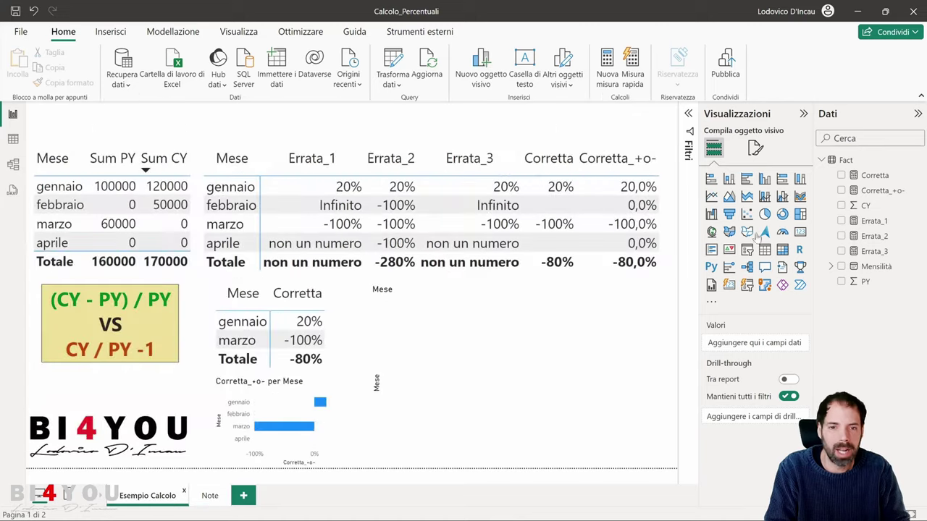
click(883, 189)
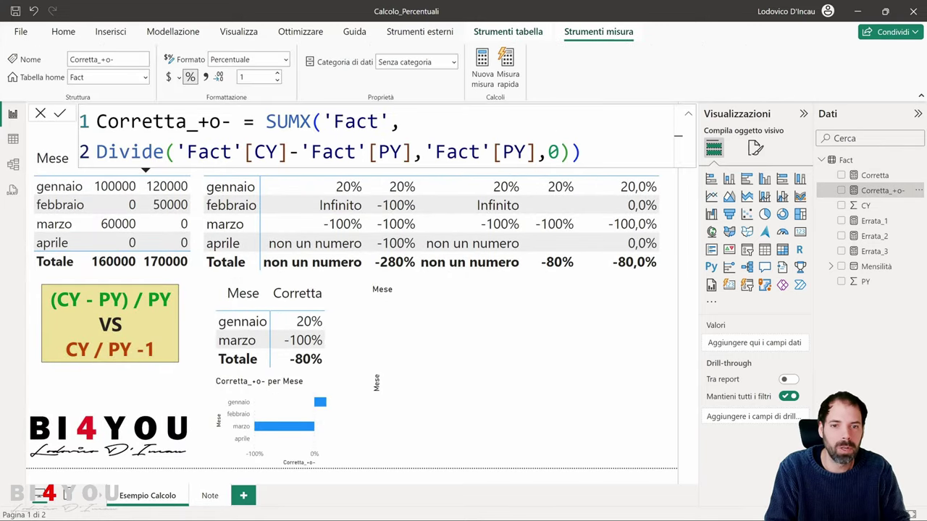
click(688, 114)
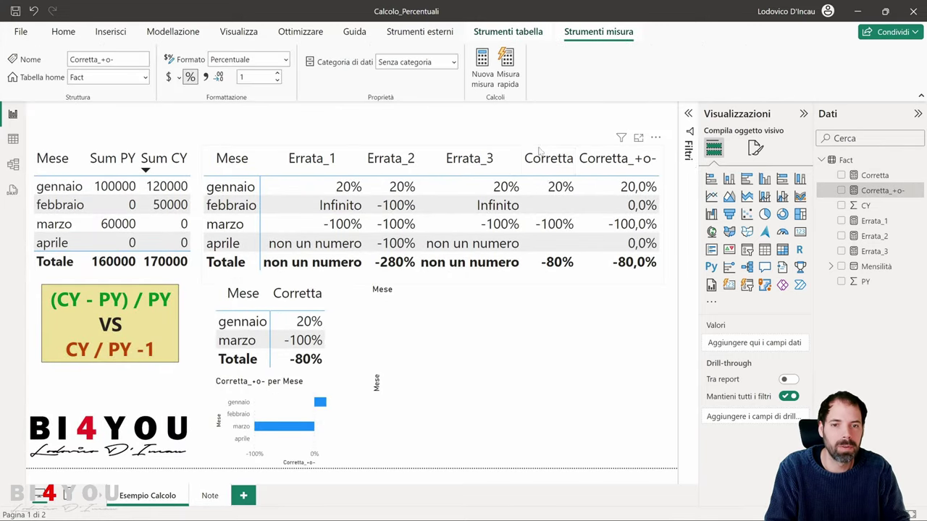
- Go to the Note page about when a default division result is appropriate
click(210, 500)
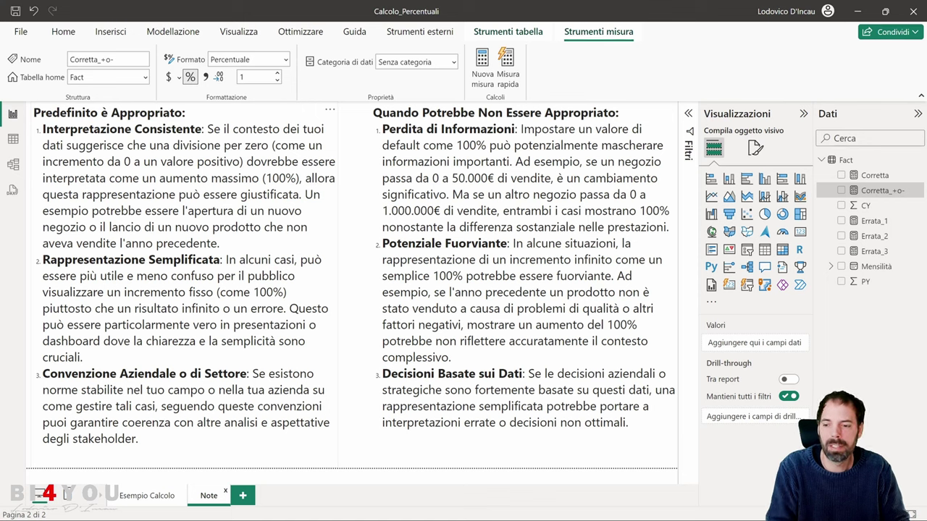
click(138, 439)
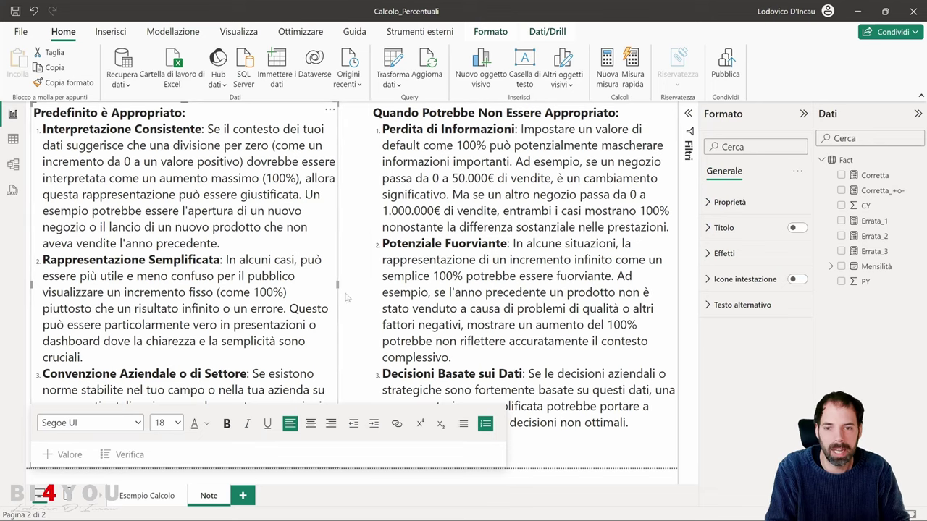
click(464, 194)
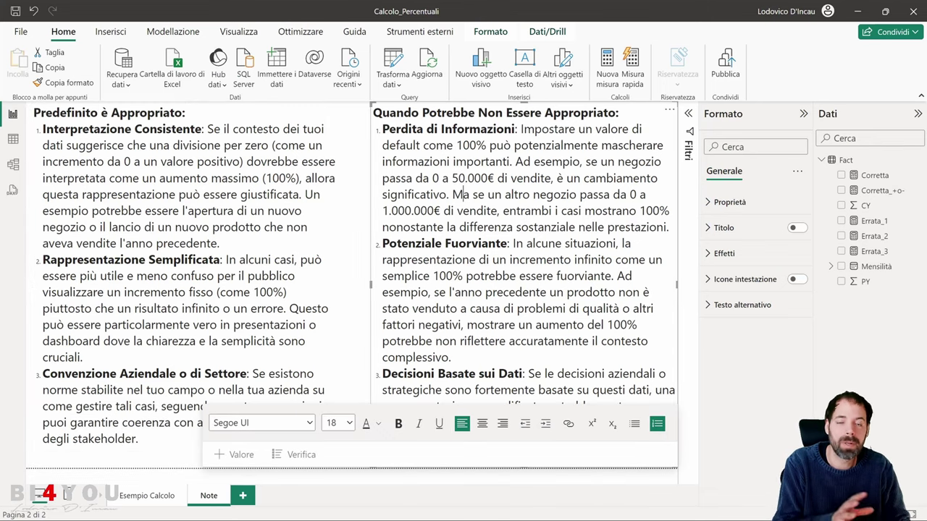
click(145, 495)
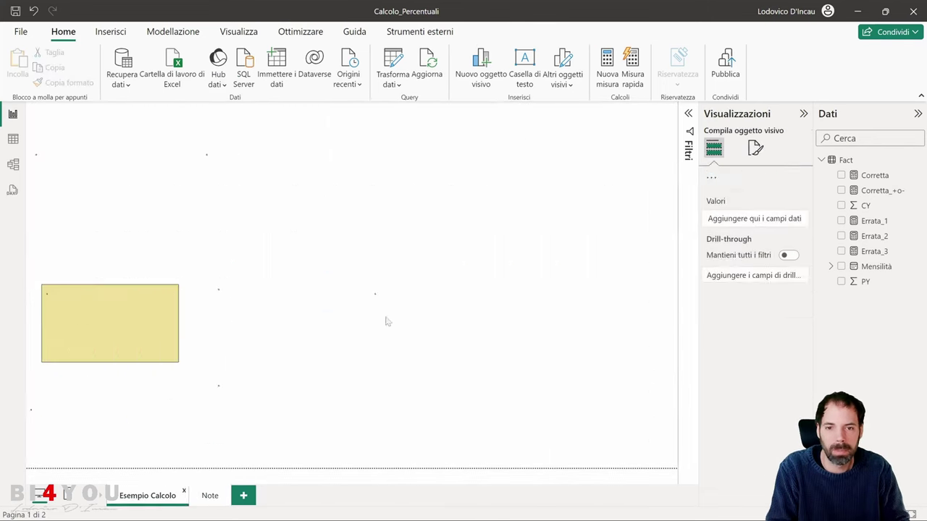
click(880, 190)
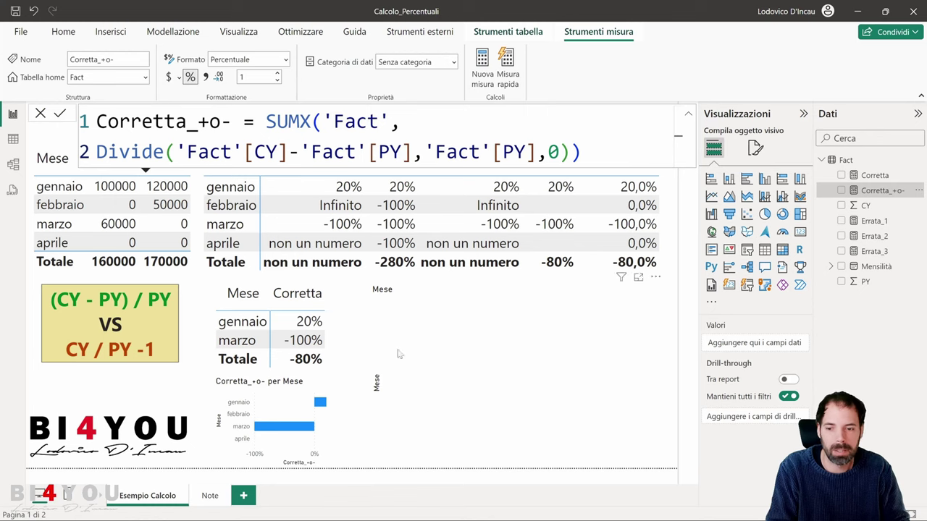
click(210, 495)
click(451, 242)
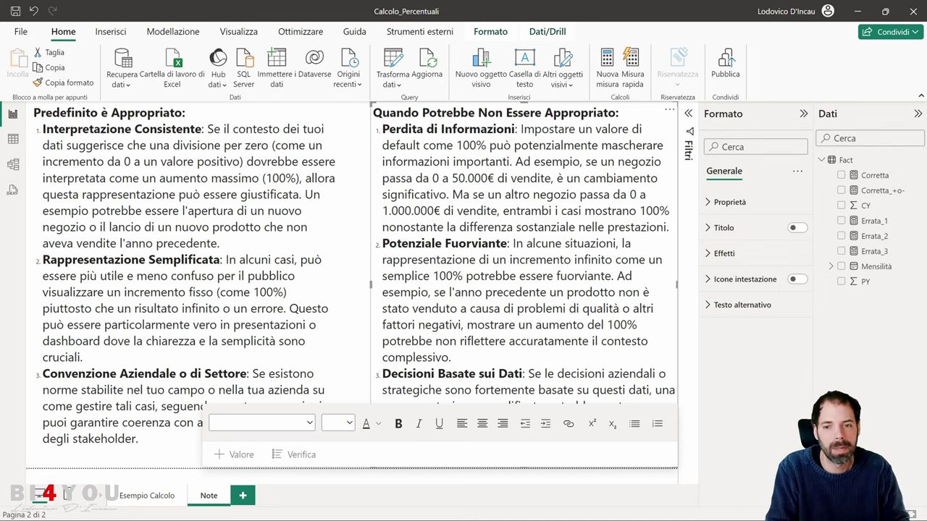
key(Escape)
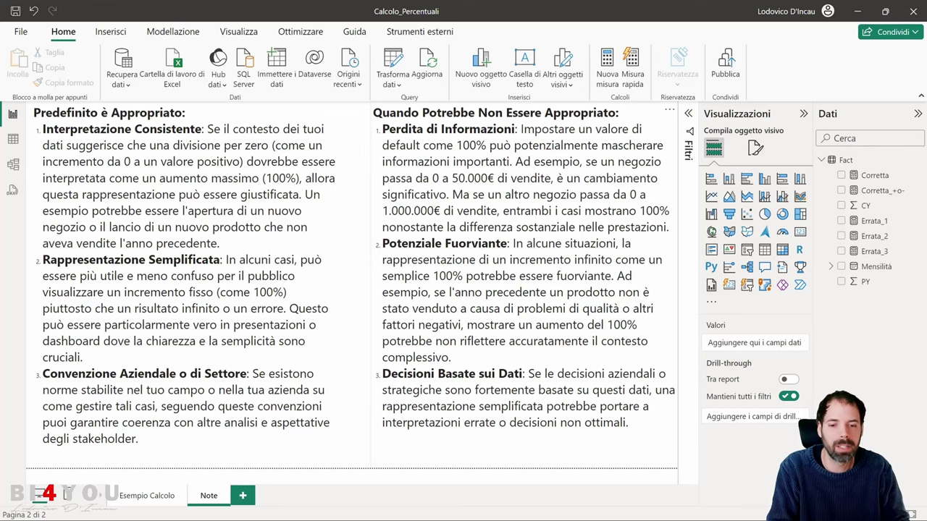
- On Esempio Calcolo, replace Corretta_+o- with Corretta in the small bar chart
click(152, 497)
click(348, 390)
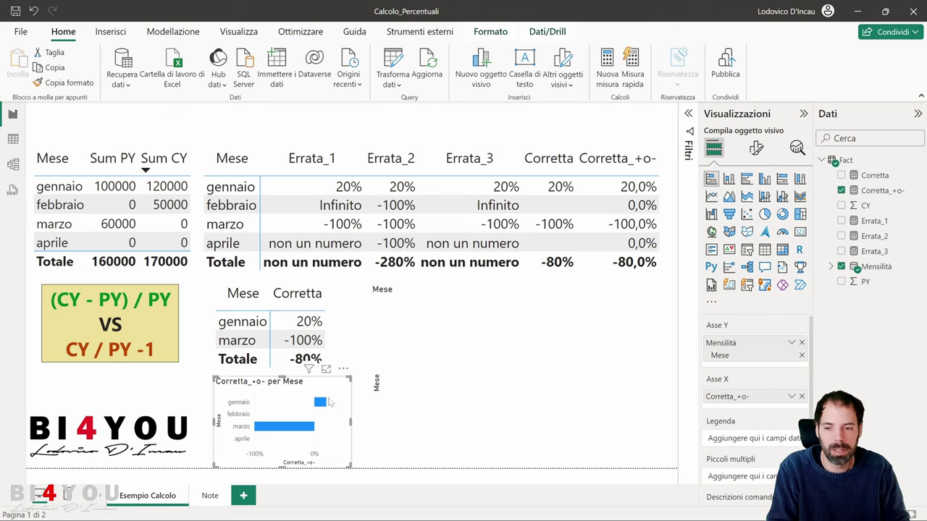
click(841, 190)
click(841, 175)
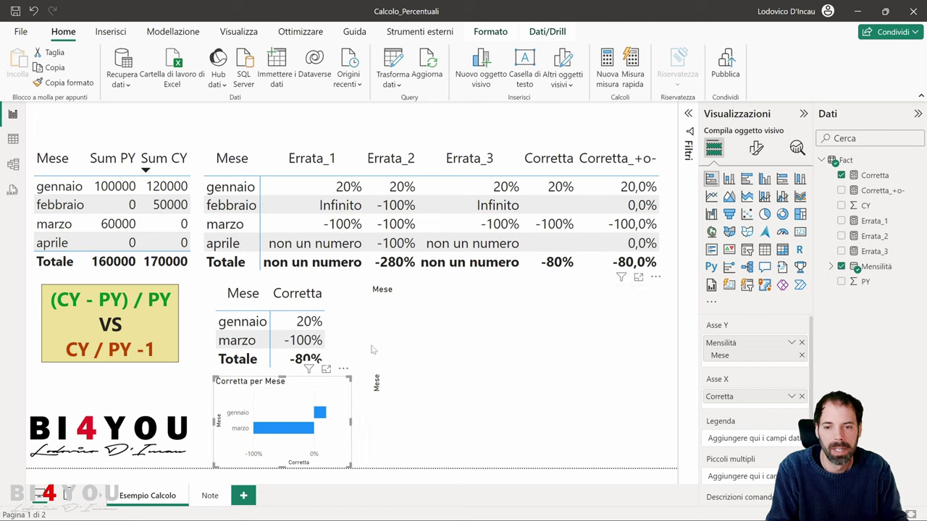
click(393, 339)
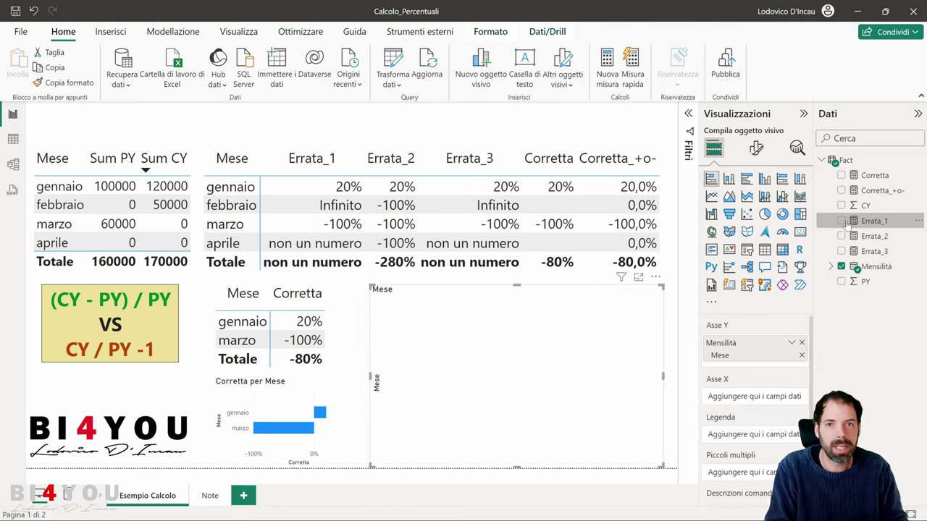